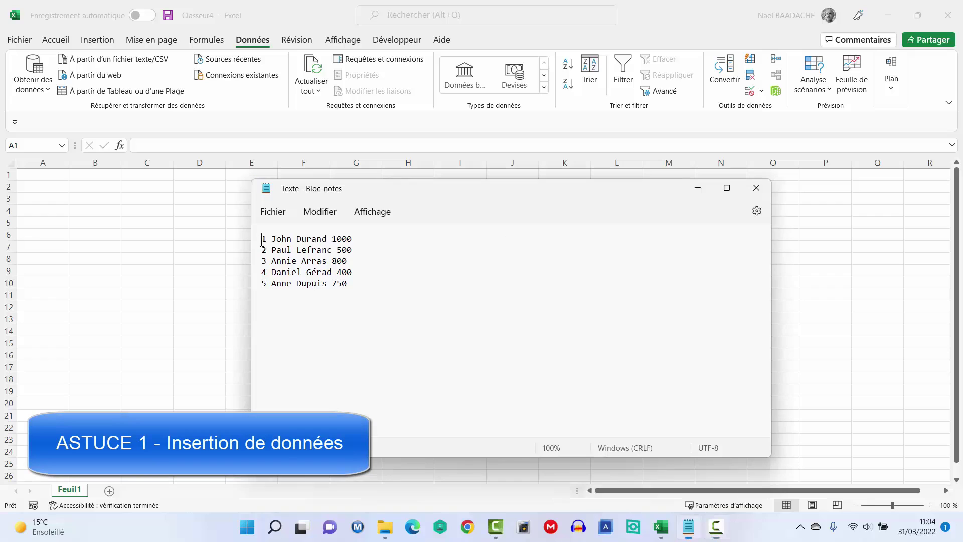
Step: Copy the five Notepad lines of names and amounts, then return to cell A1 in Excel
drag(262, 241, 365, 294)
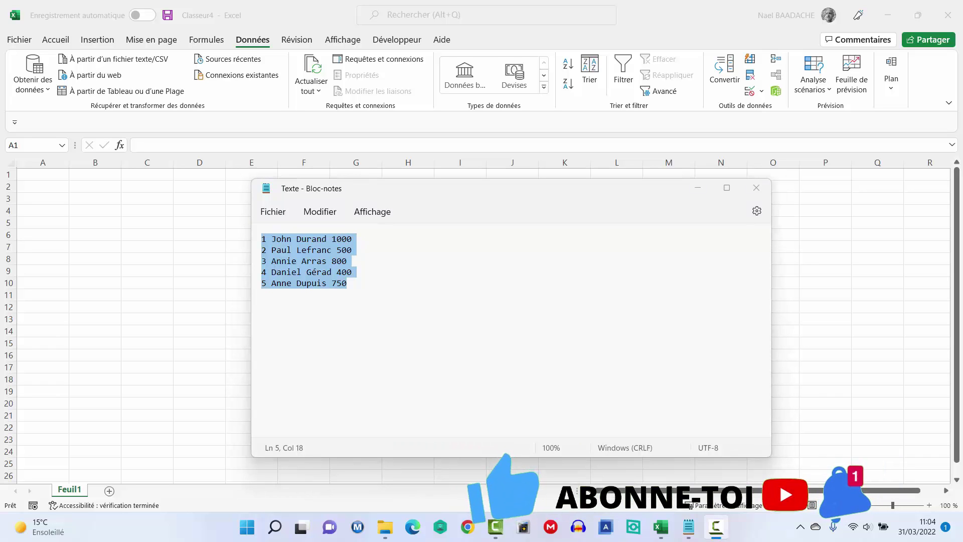
click(390, 251)
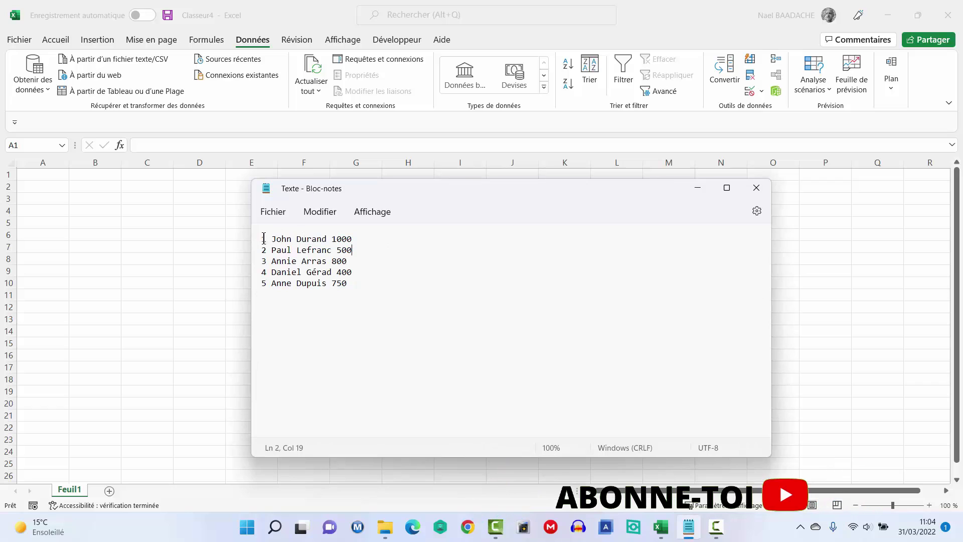
drag(264, 238, 362, 284)
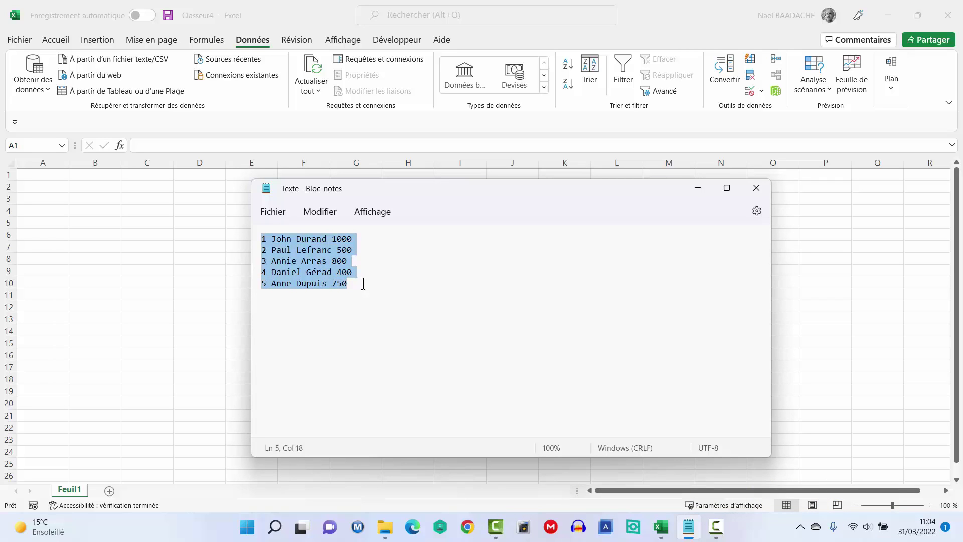
key(ctrl+c)
click(57, 176)
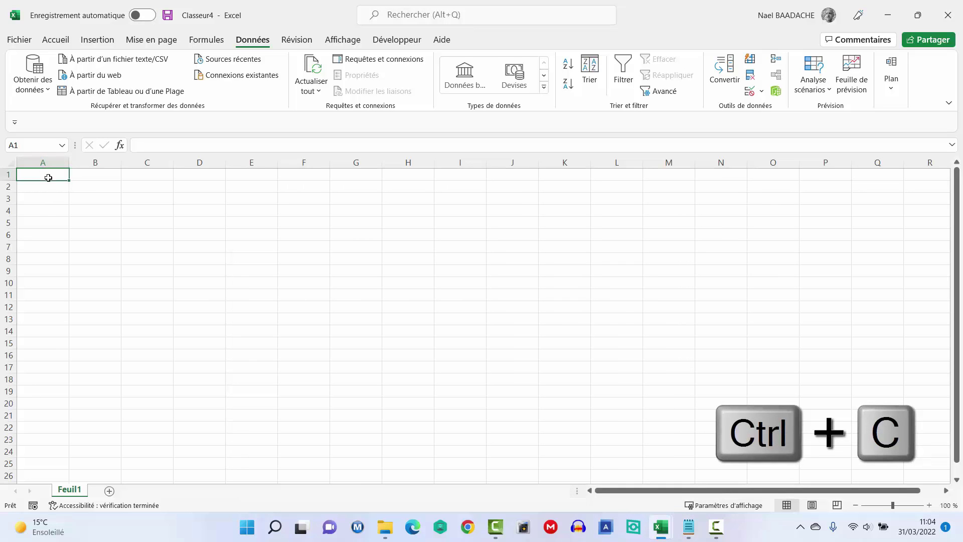
Step: Paste the five lines into A1:A5, widen column A to fit, and select A1:A5
key(ctrl+v)
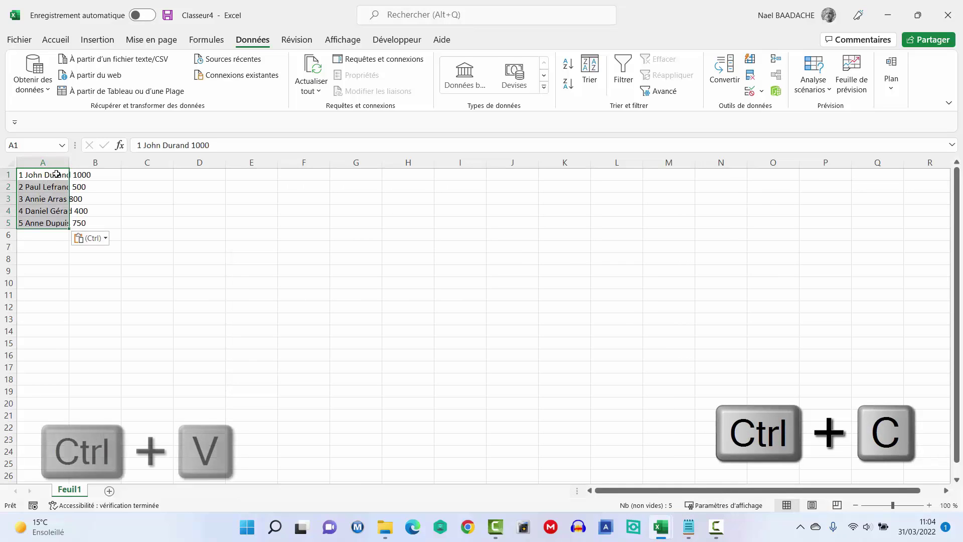
drag(69, 163, 126, 166)
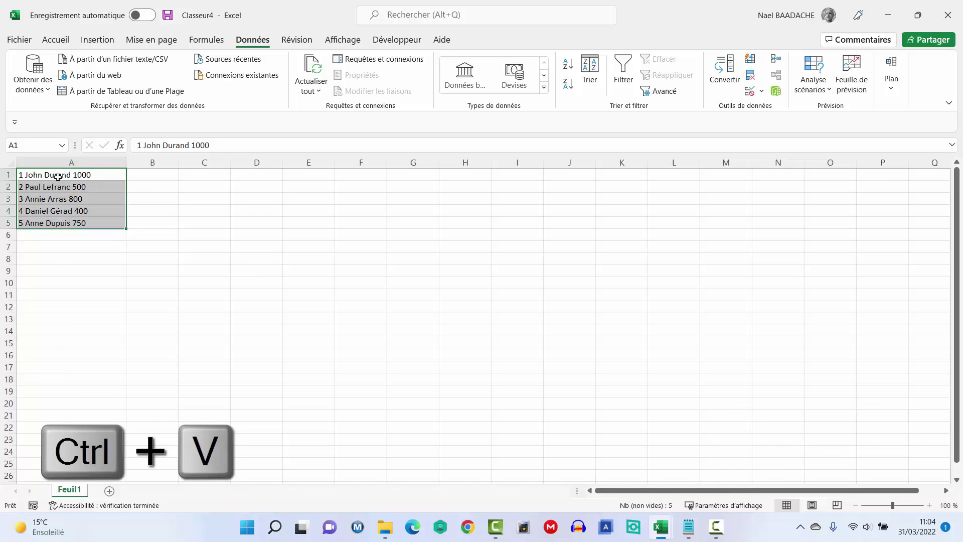
click(57, 176)
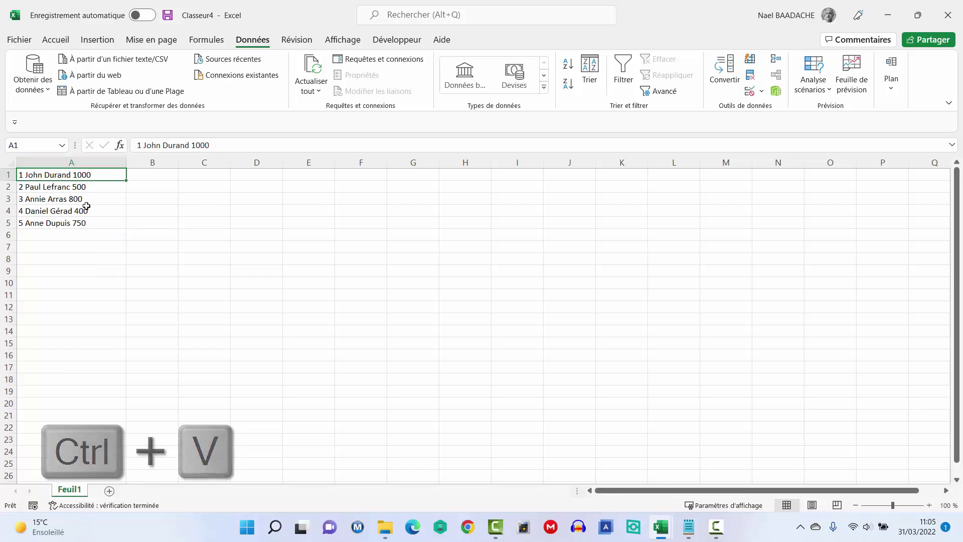
drag(63, 175, 63, 223)
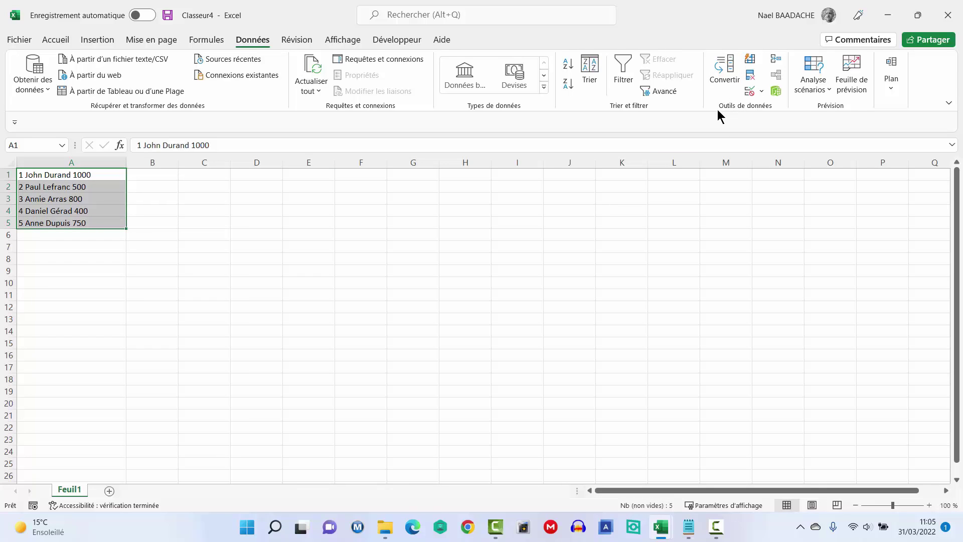
Step: Convert A1:A5 to columns as delimited text, split on spaces instead of tabs
click(727, 70)
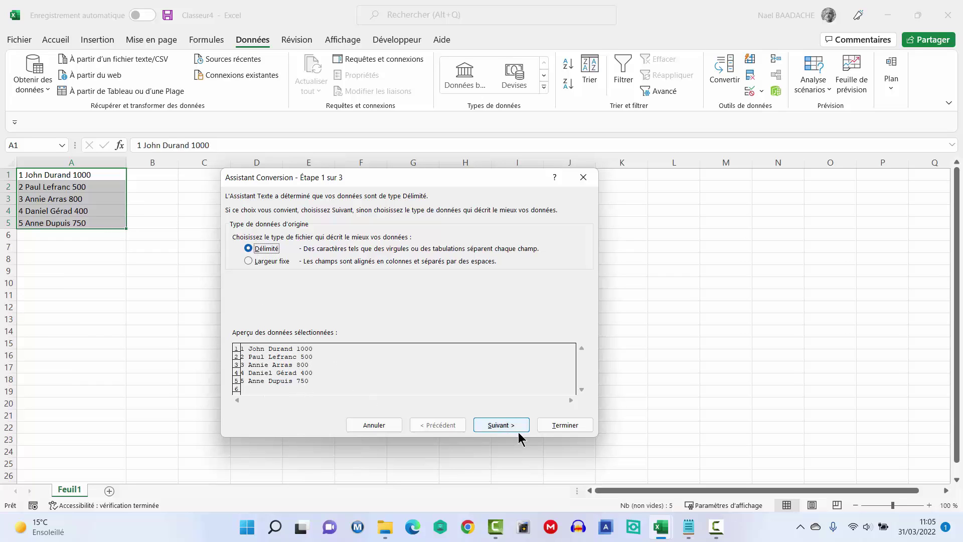
click(499, 427)
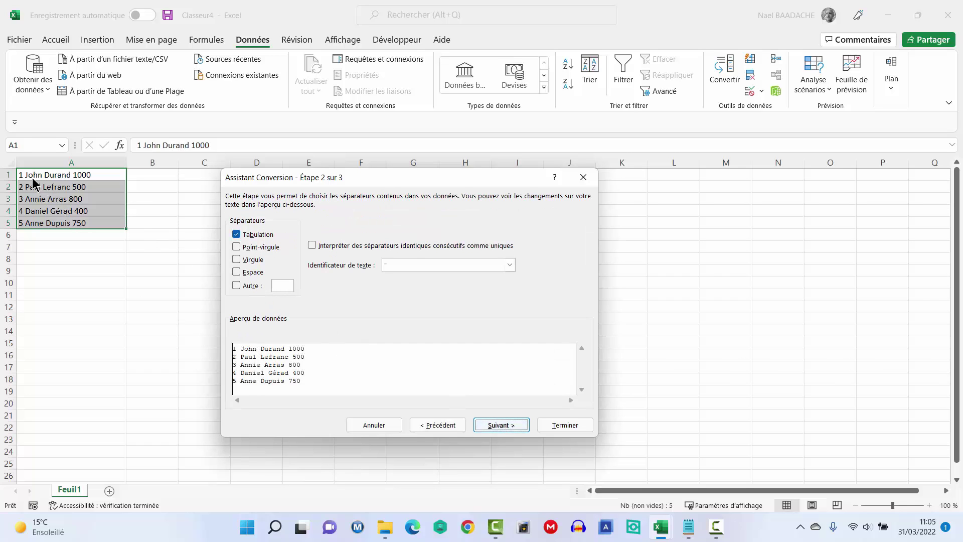
click(237, 235)
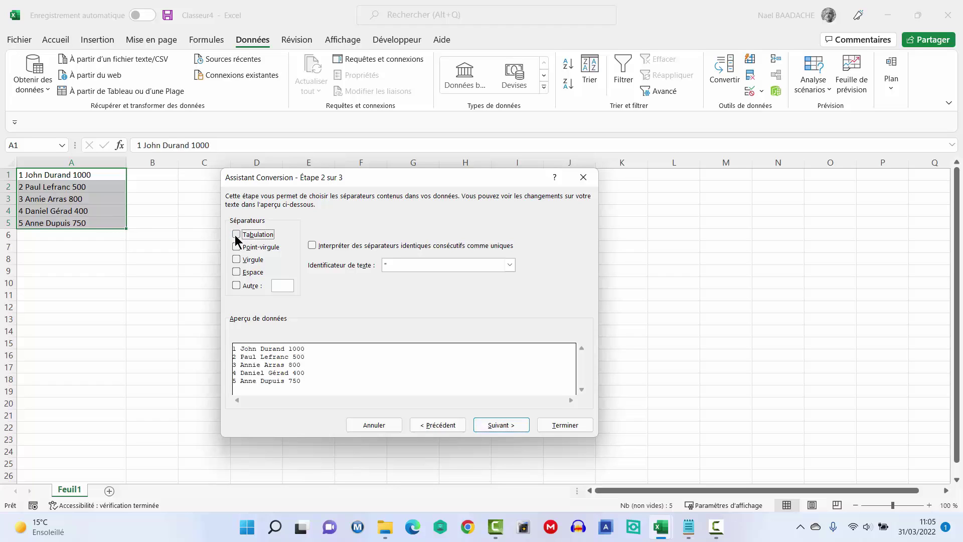
click(236, 272)
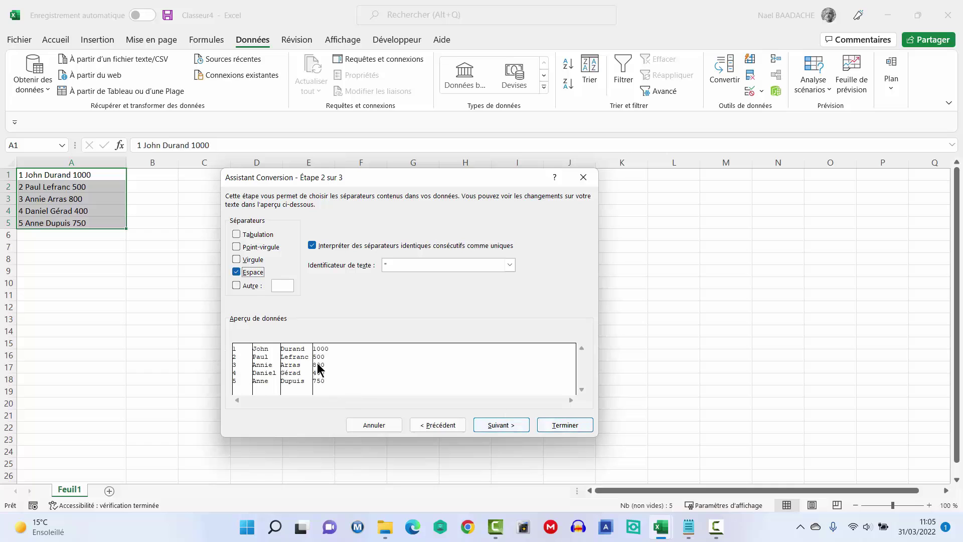
click(567, 424)
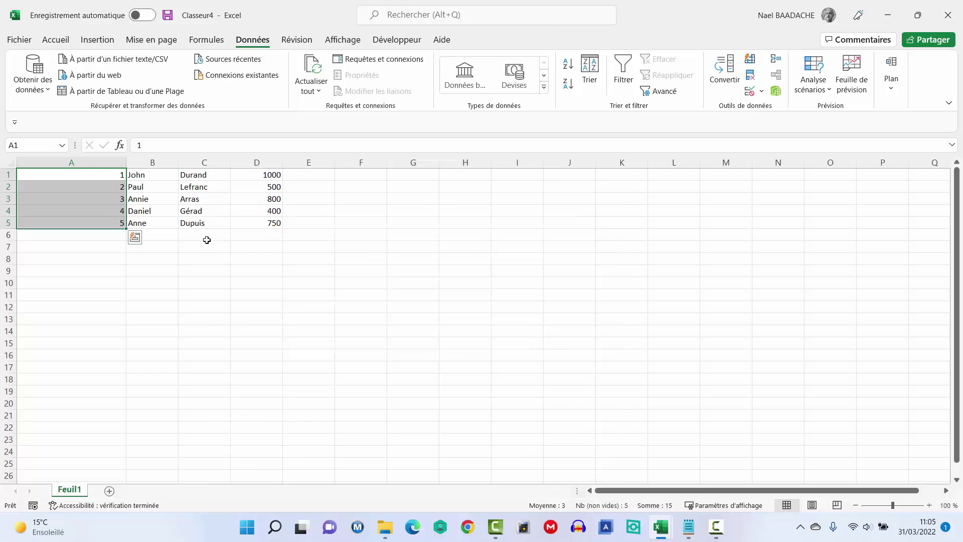
Step: Narrow column A to fit the numbers and check the split first names and surnames
drag(124, 158, 64, 157)
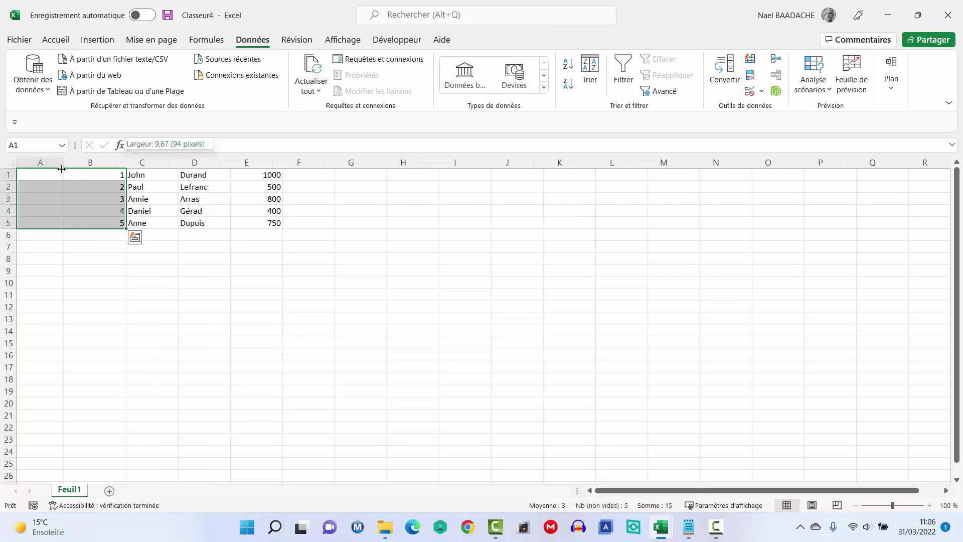
click(125, 220)
click(59, 188)
click(156, 199)
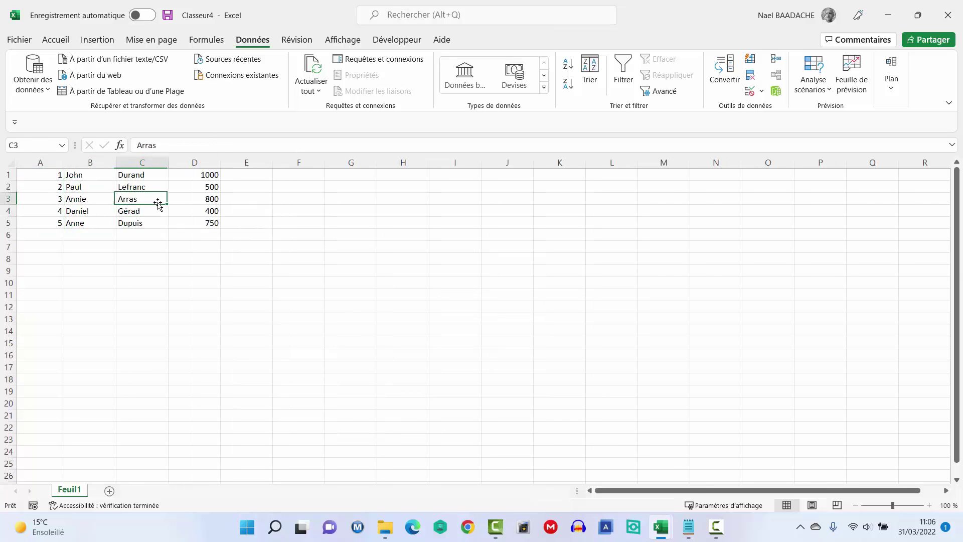
click(76, 186)
click(151, 199)
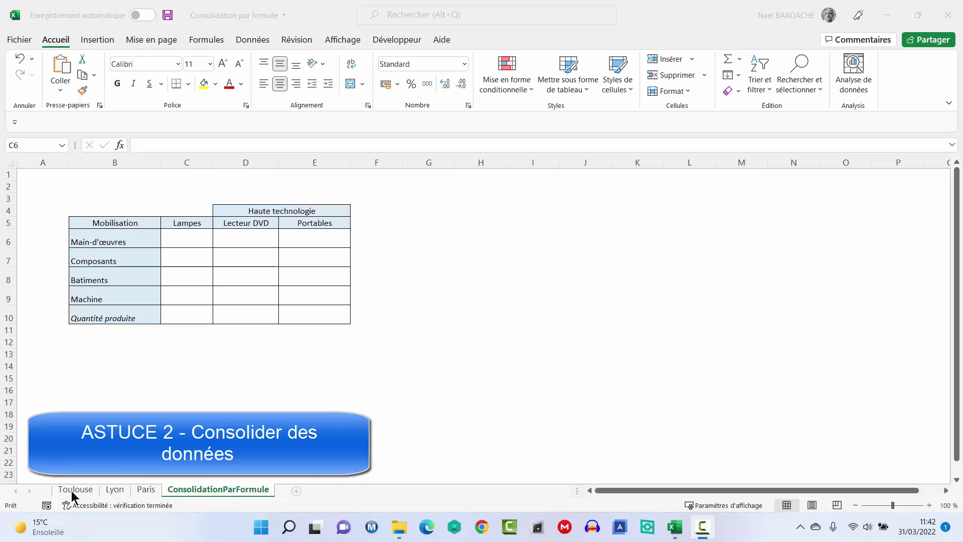
click(72, 491)
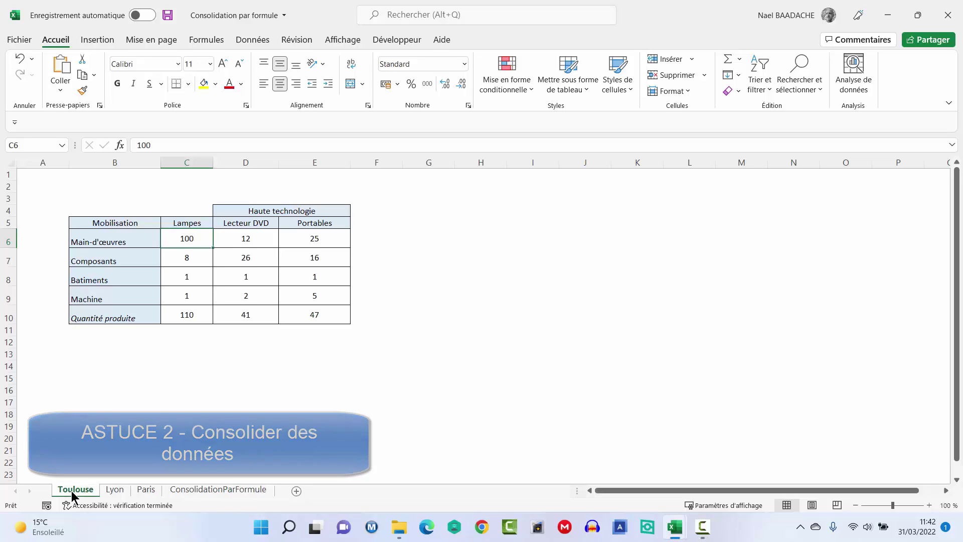
click(114, 491)
click(146, 491)
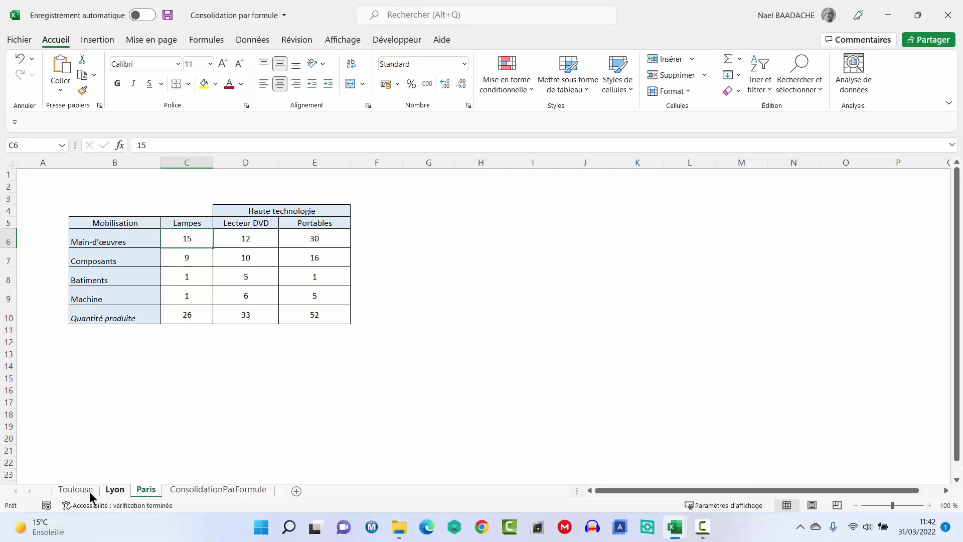
click(76, 490)
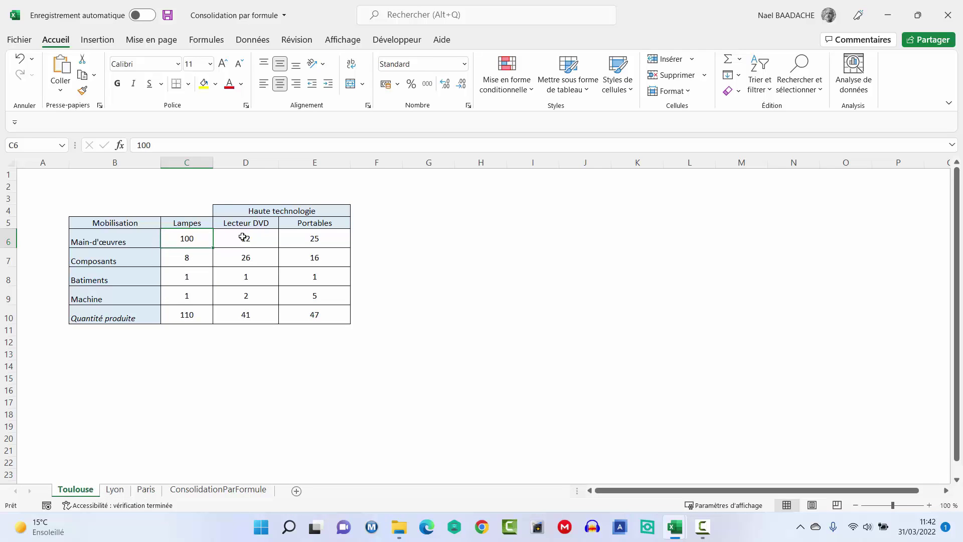
click(221, 487)
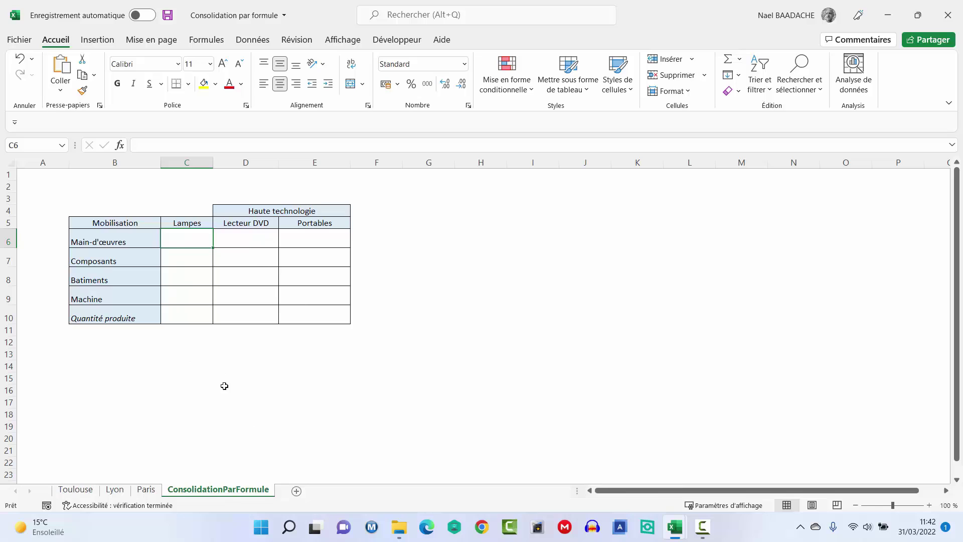
Step: Fill C6:E10 with =SOMME('Toulouse:Paris'!C6), summing matching cells across the three site sheets
drag(183, 239, 342, 310)
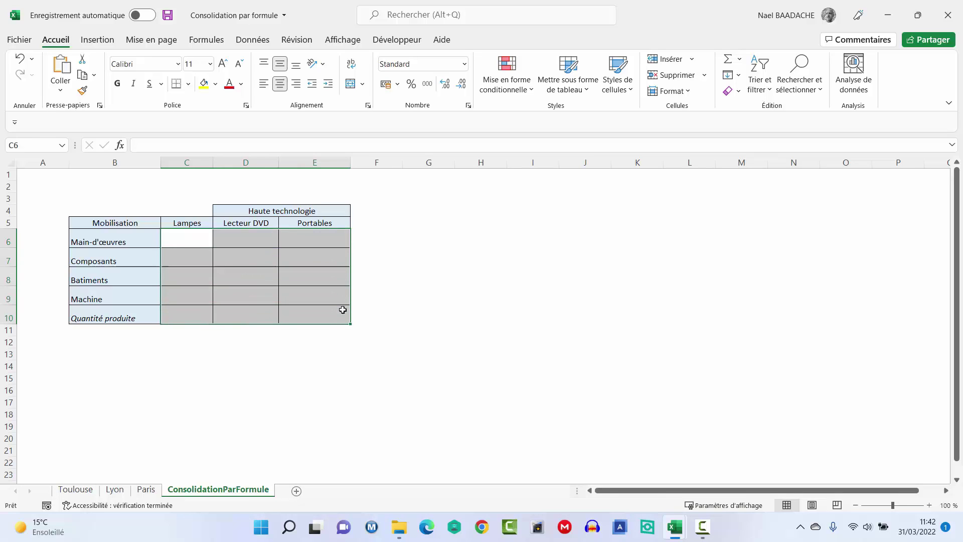
text(=somme)
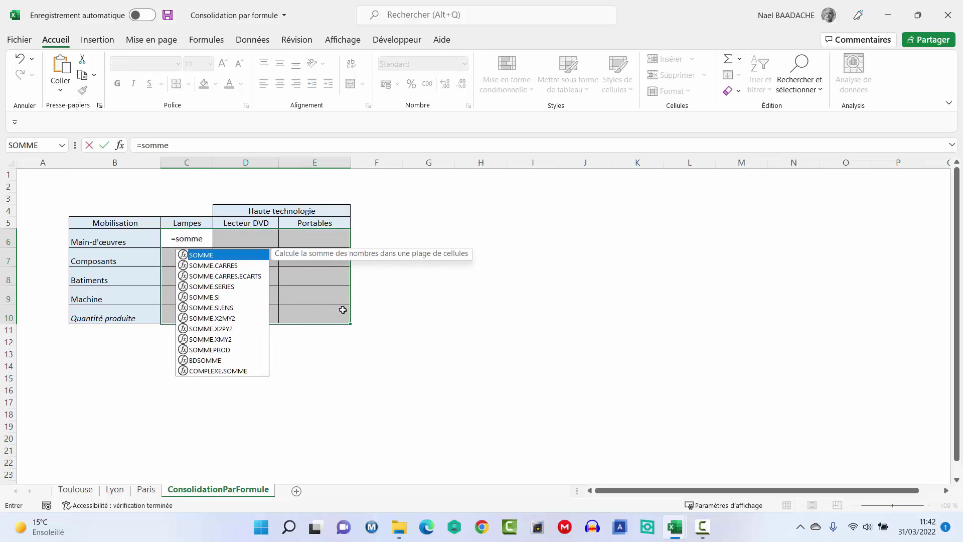
text(()
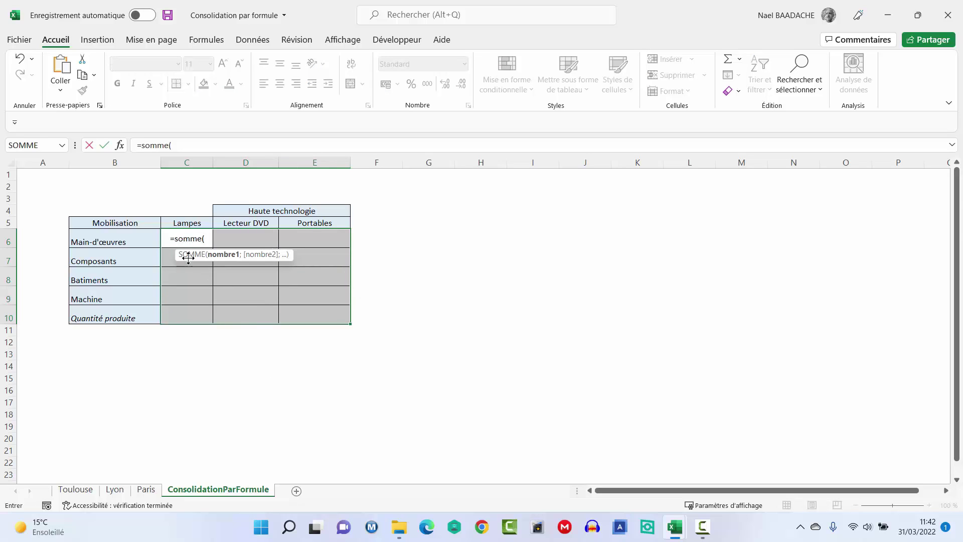
click(81, 492)
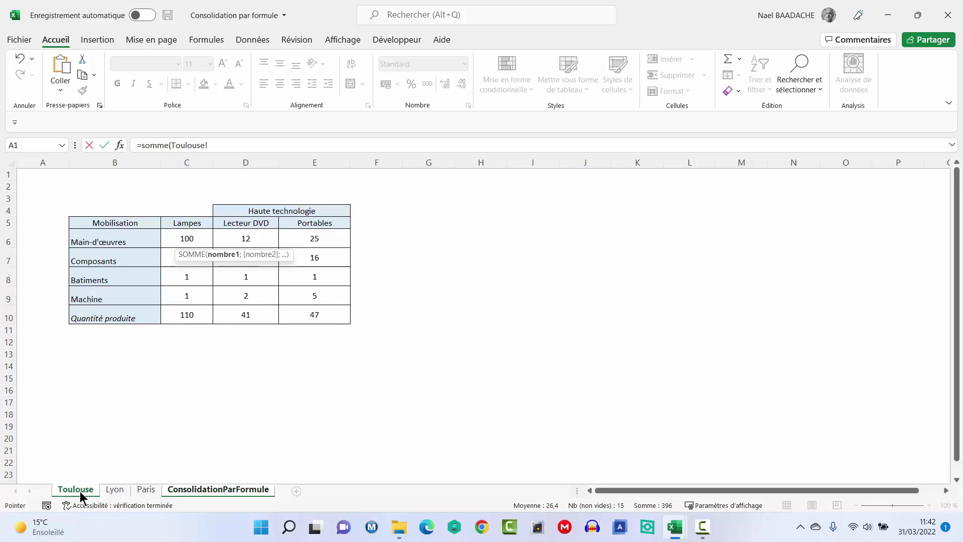
click(186, 240)
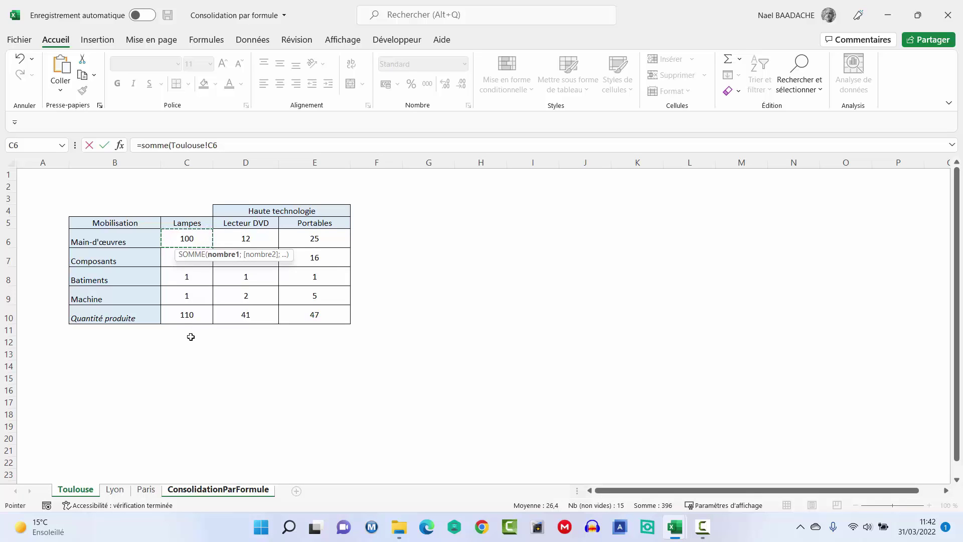
key(shift)
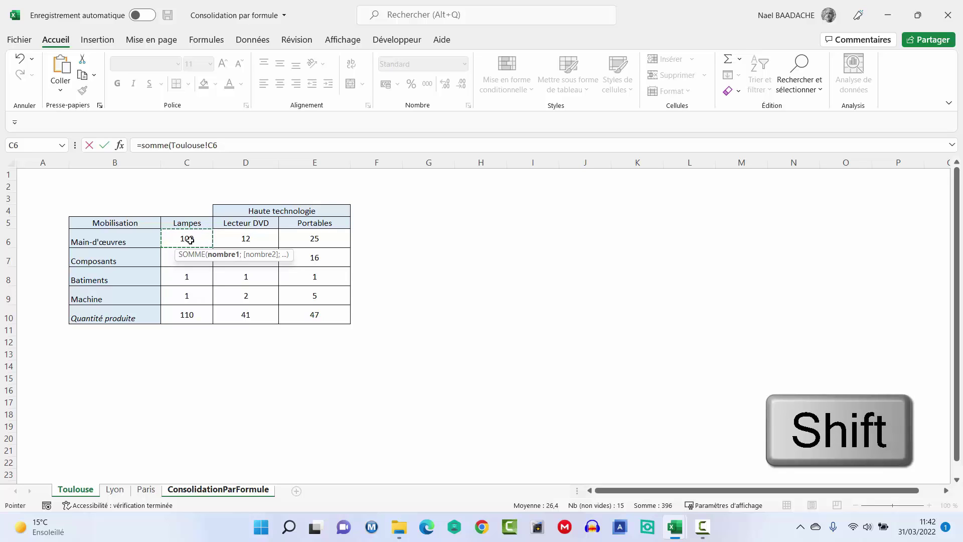
shift+click(148, 491)
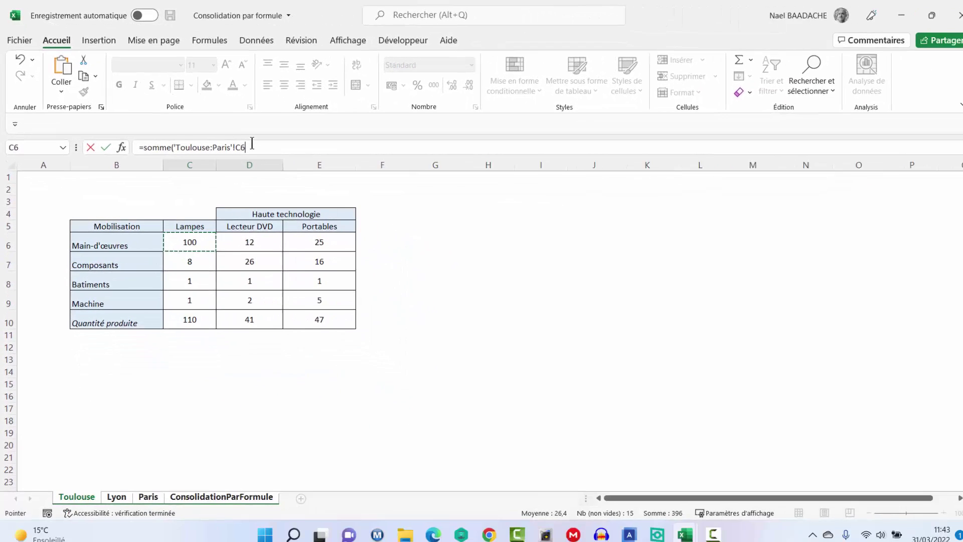
click(252, 146)
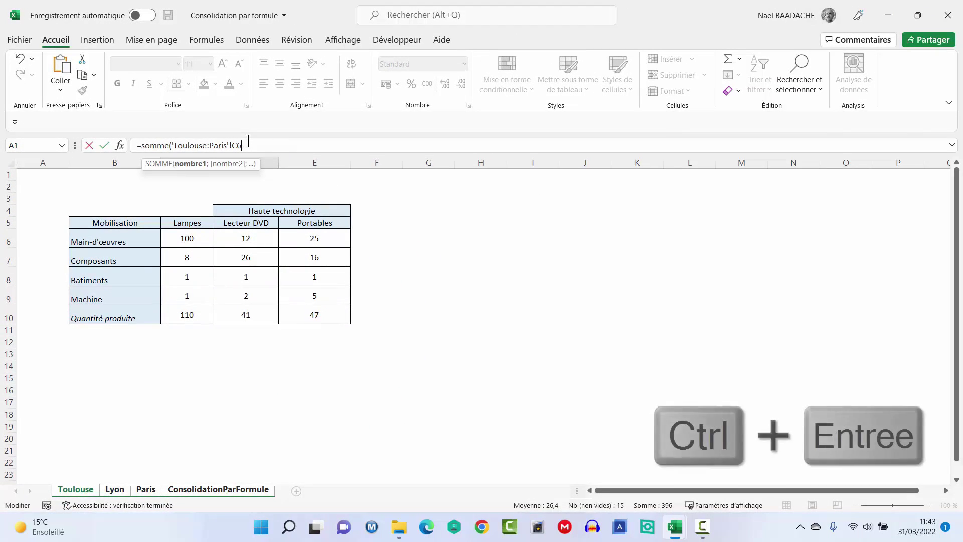
text())
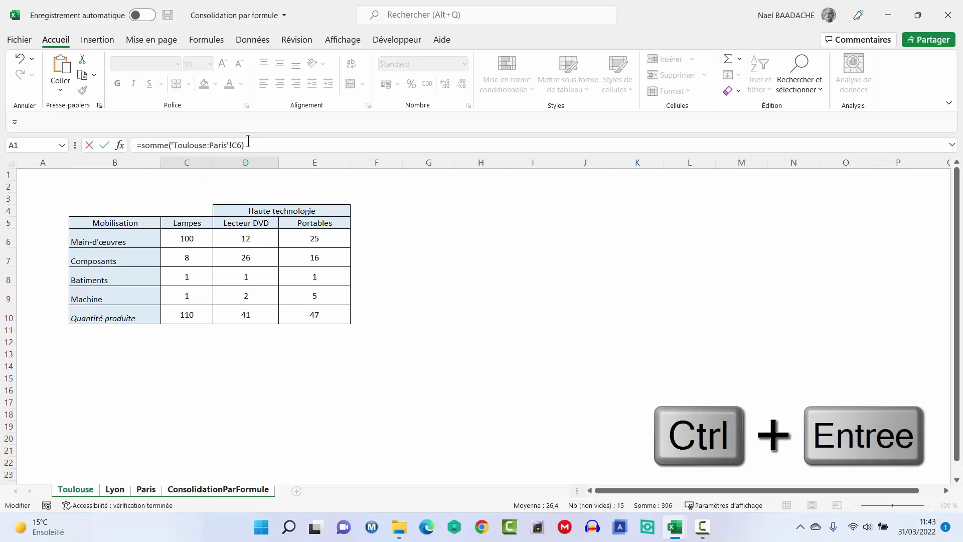
key(ctrl+Return)
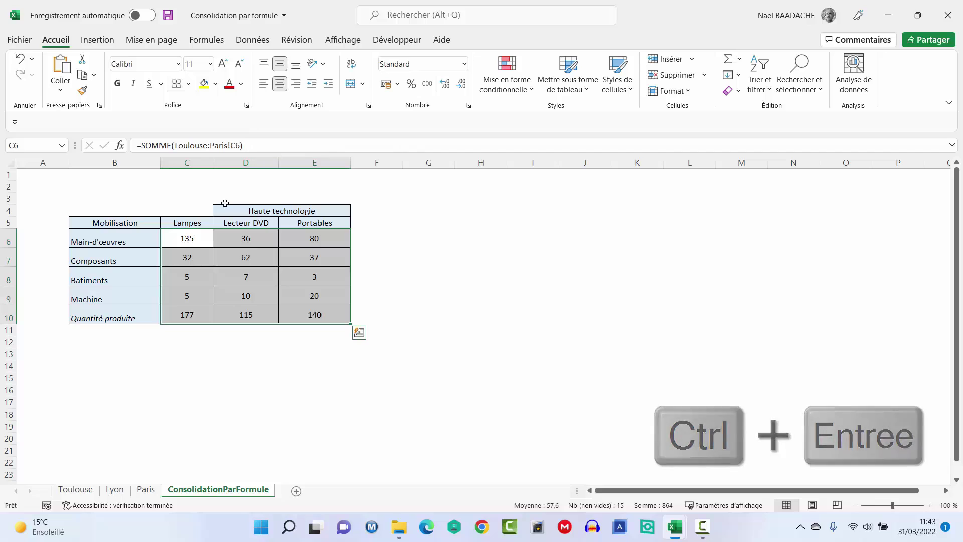
Step: Check C6's sum formula, then review the Toulouse, Lyon and Paris sheets against the totals
click(193, 241)
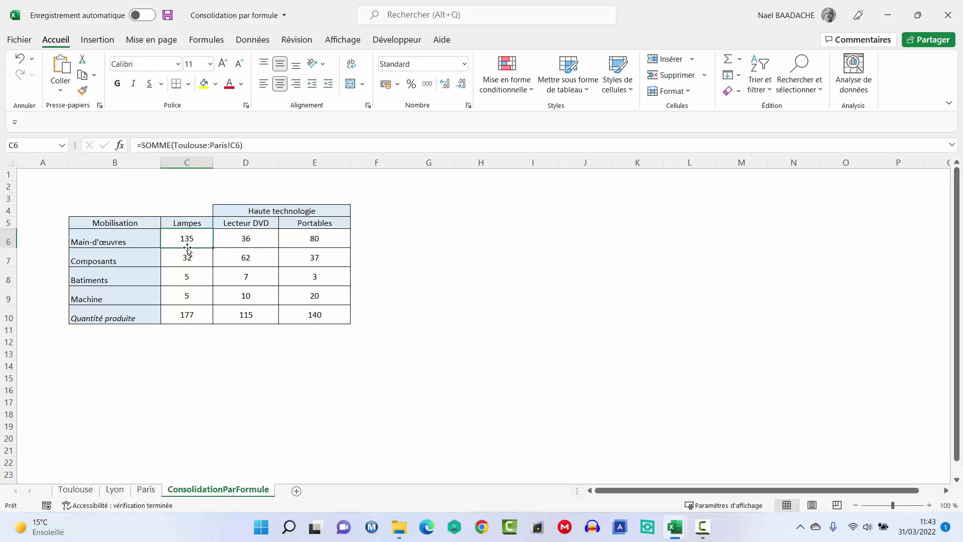
click(77, 489)
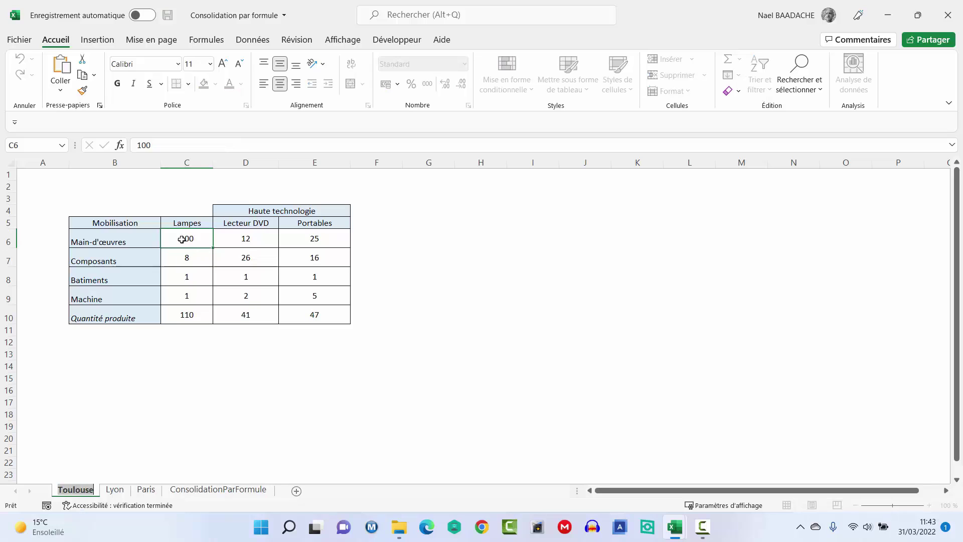
click(115, 490)
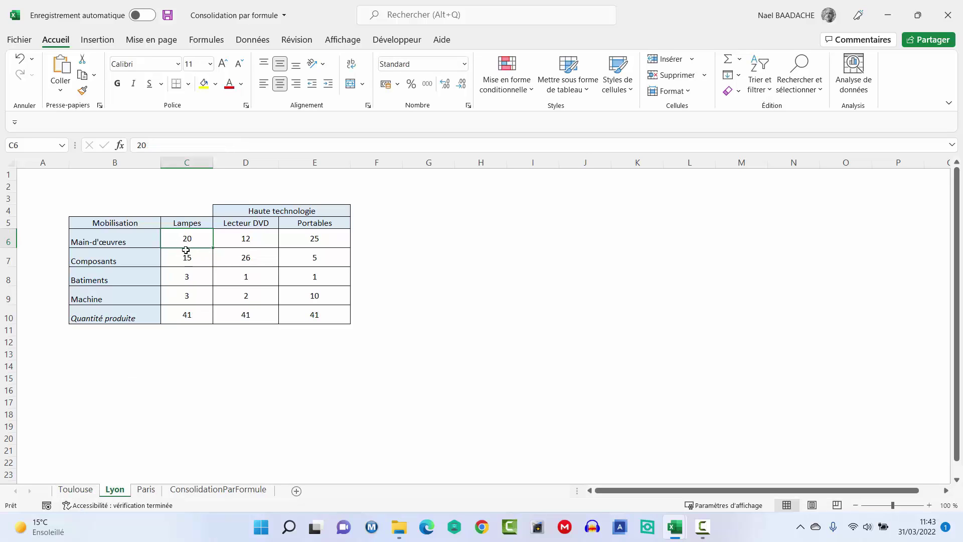
click(146, 490)
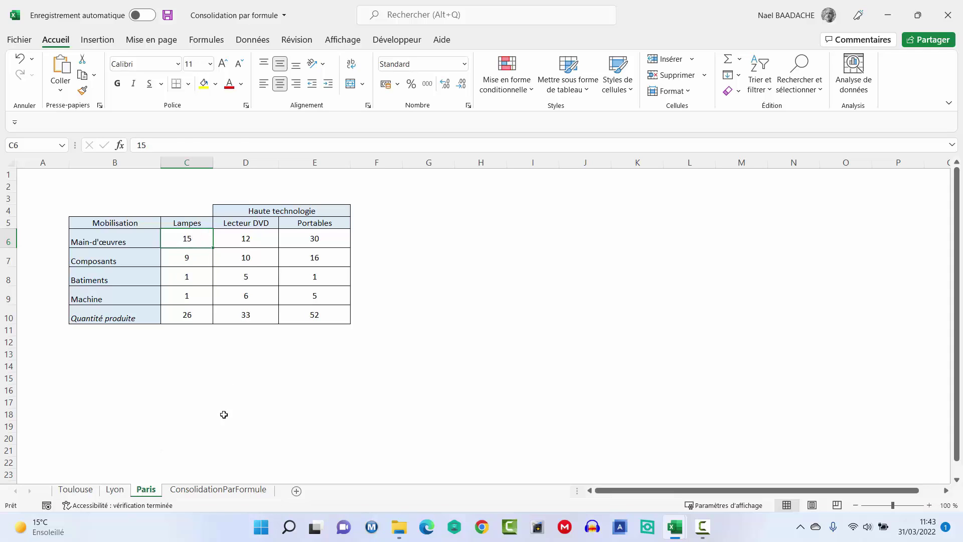
click(215, 489)
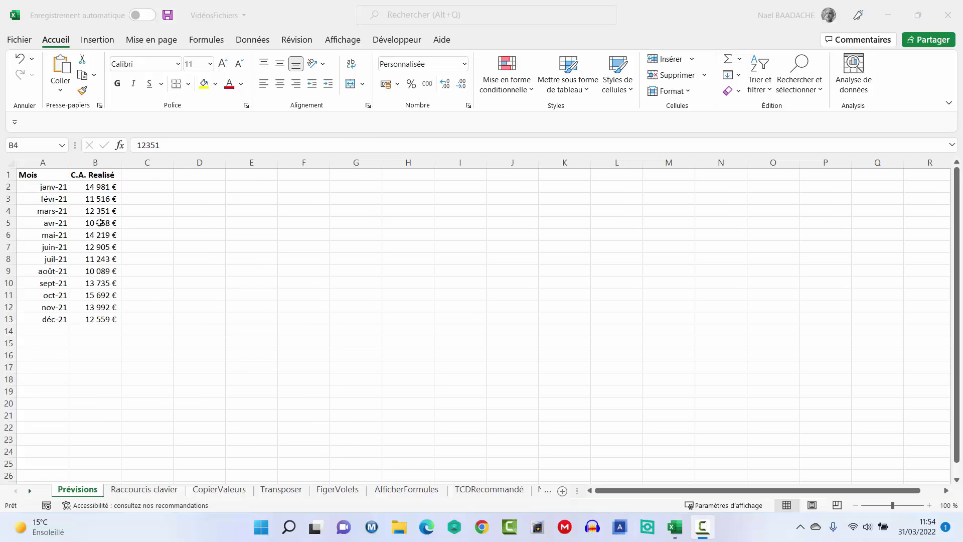
Step: Select the 2021 months and revenues in A2:B13 as forecast data on the Données tab
click(96, 190)
drag(95, 189, 96, 319)
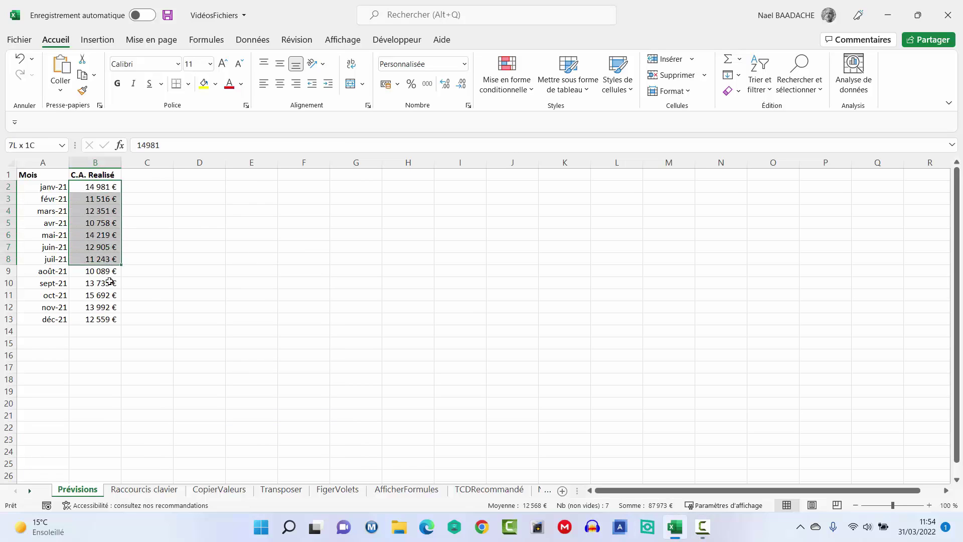
click(33, 188)
drag(50, 188, 106, 321)
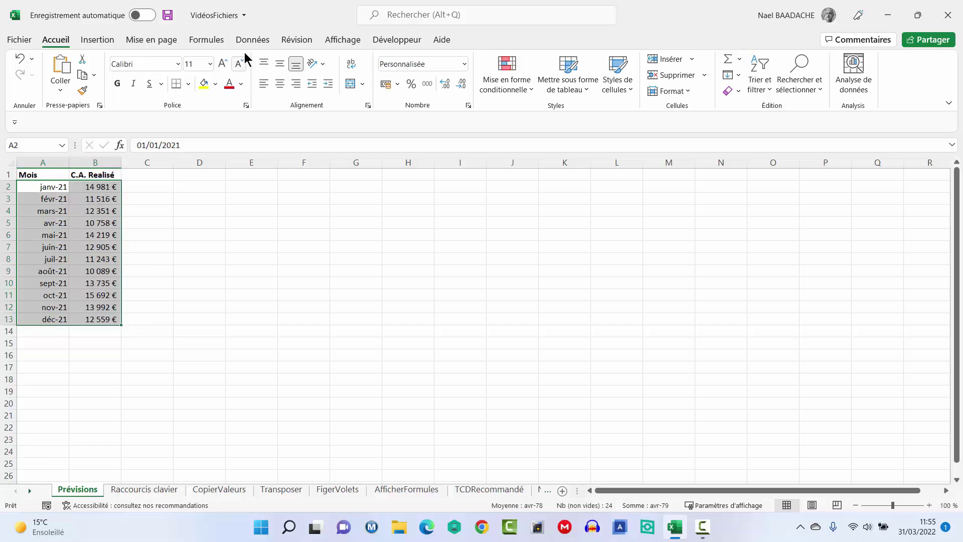
click(254, 39)
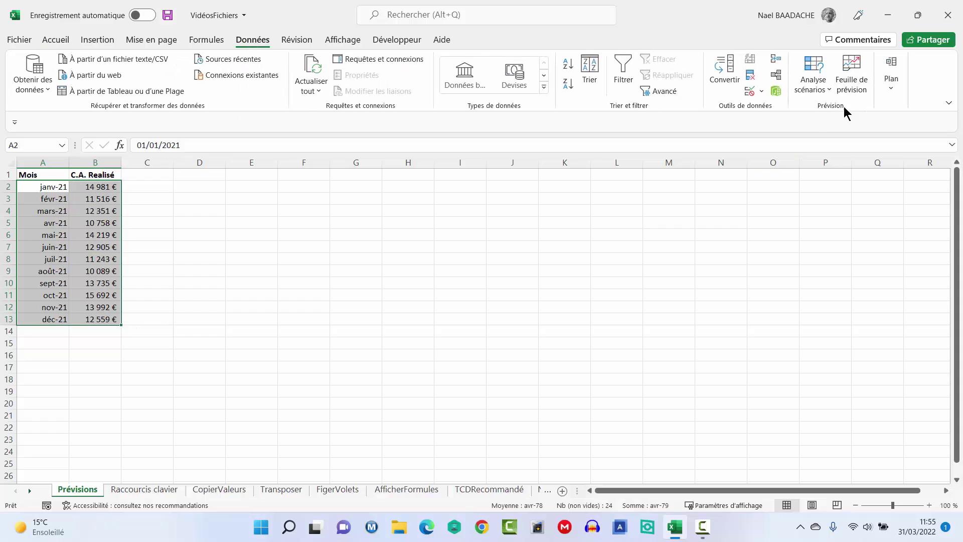
Step: Set up a forecast sheet ending 31/12/2022 and verify its timeline and B2:B13 values ranges
click(852, 62)
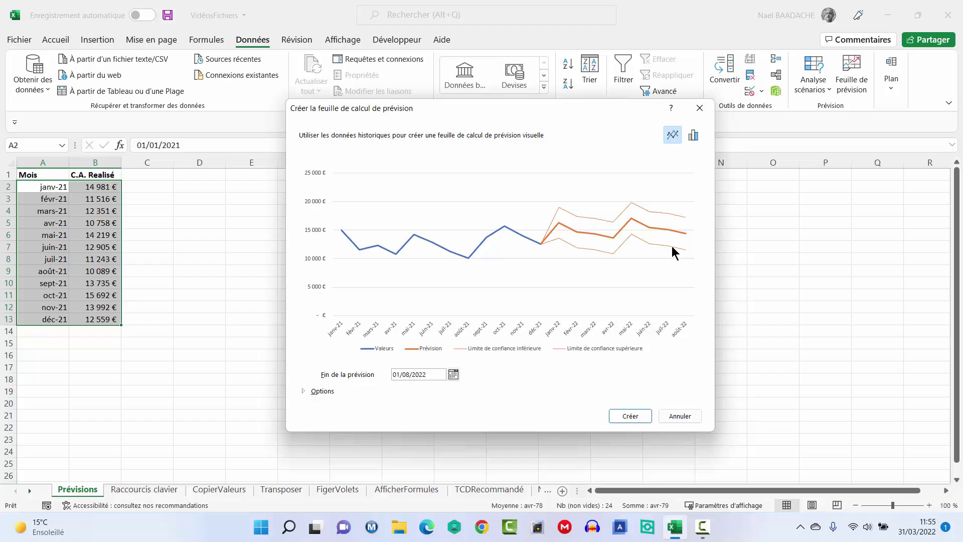
click(322, 393)
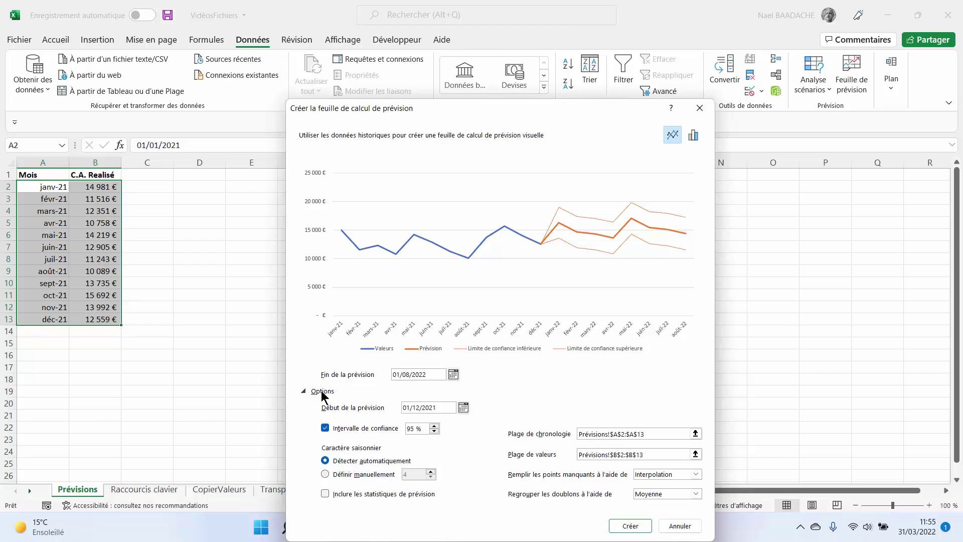
mouse_move(514, 116)
mouse_down()
mouse_move(437, 87)
mouse_move(427, 63)
mouse_up()
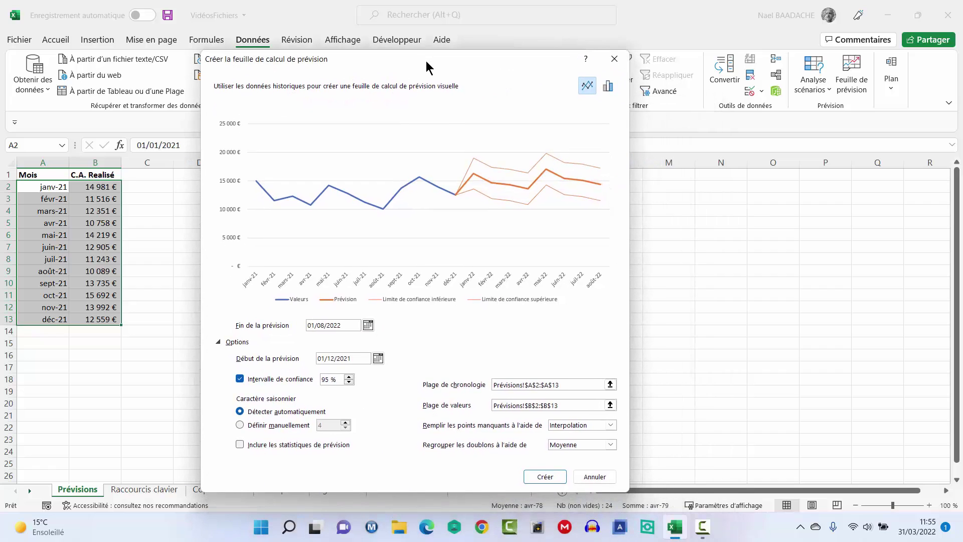
mouse_move(418, 374)
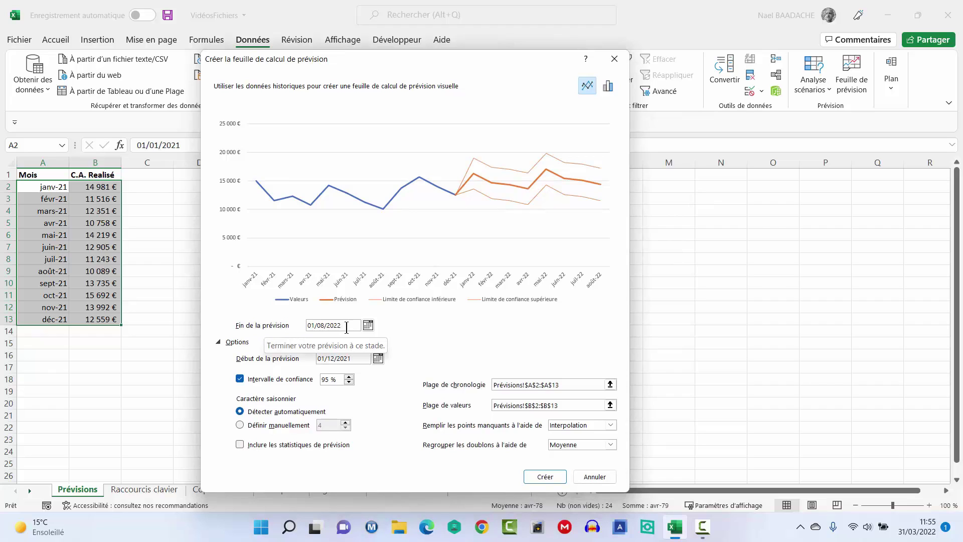
drag(347, 327, 280, 326)
text(31)
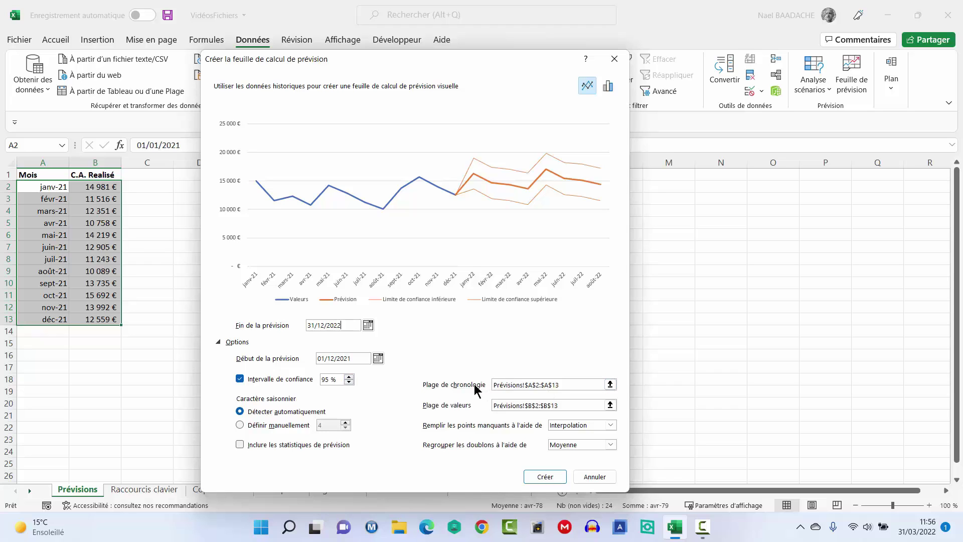
click(522, 383)
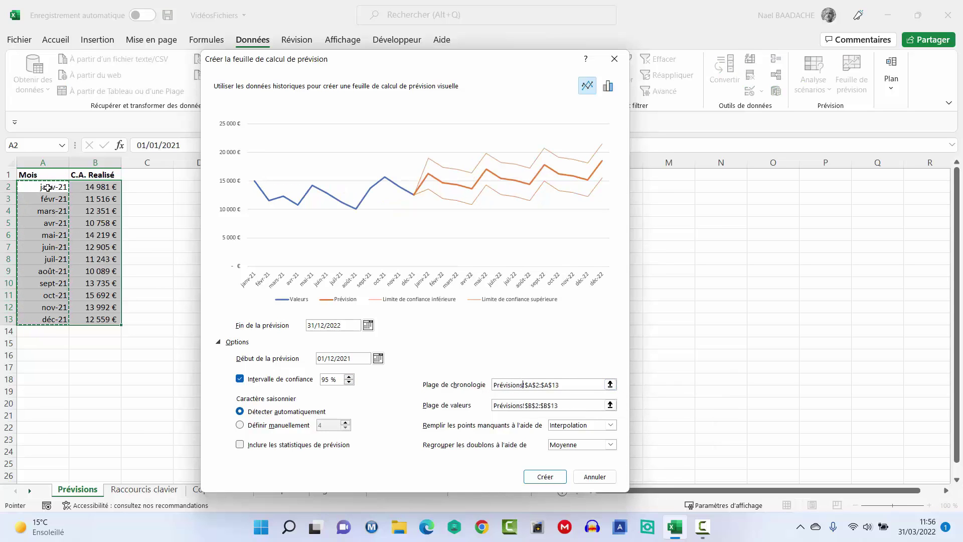
click(512, 406)
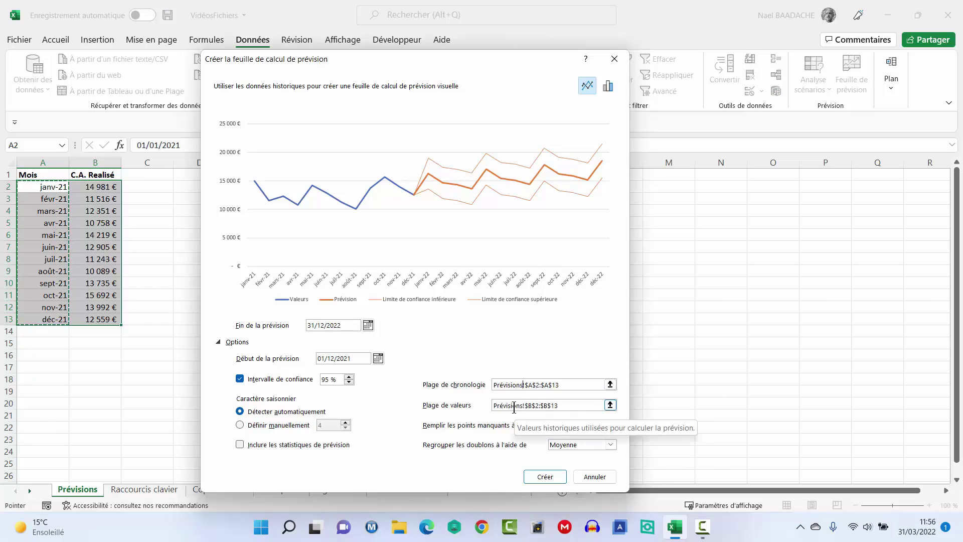
click(514, 406)
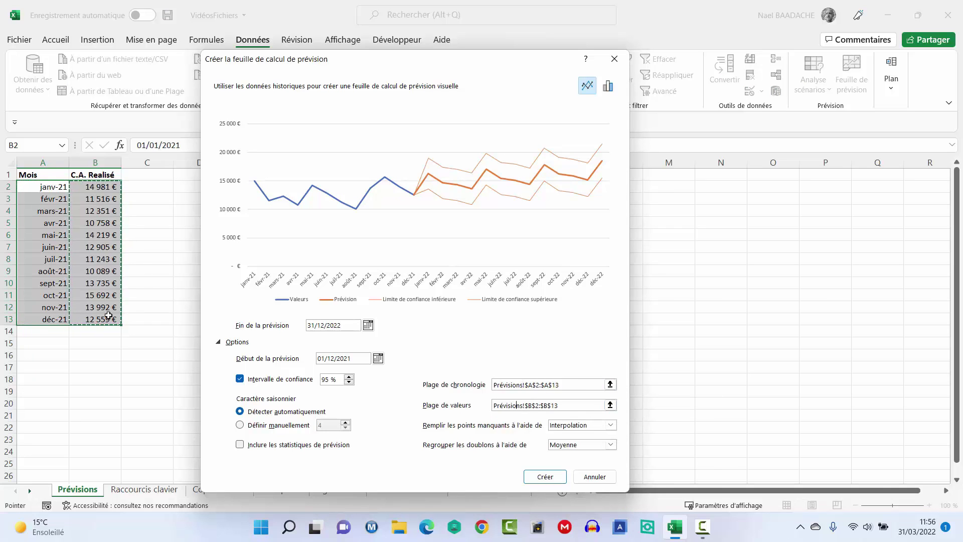
Step: Create the forecast sheet and inspect its forecast and lower-confidence formulas in columns C and D
click(545, 477)
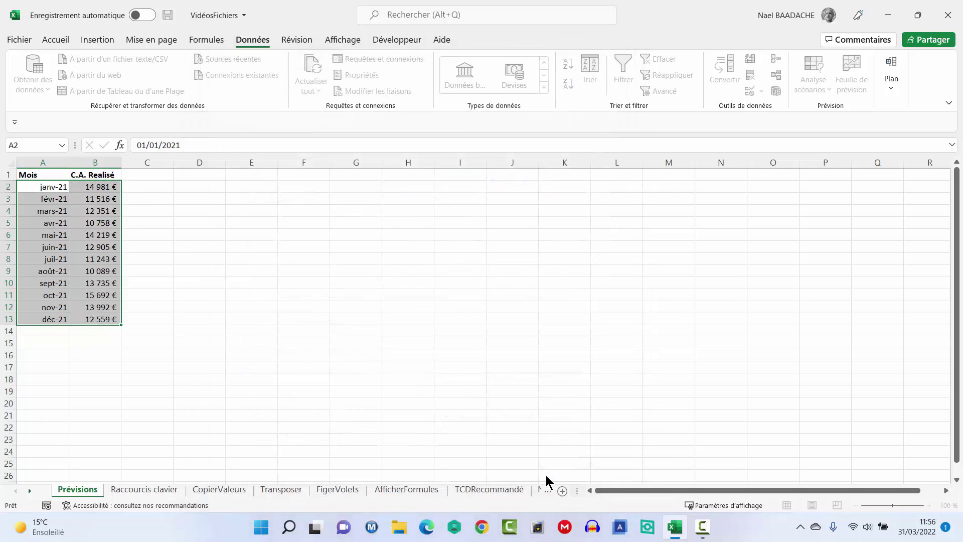
click(616, 250)
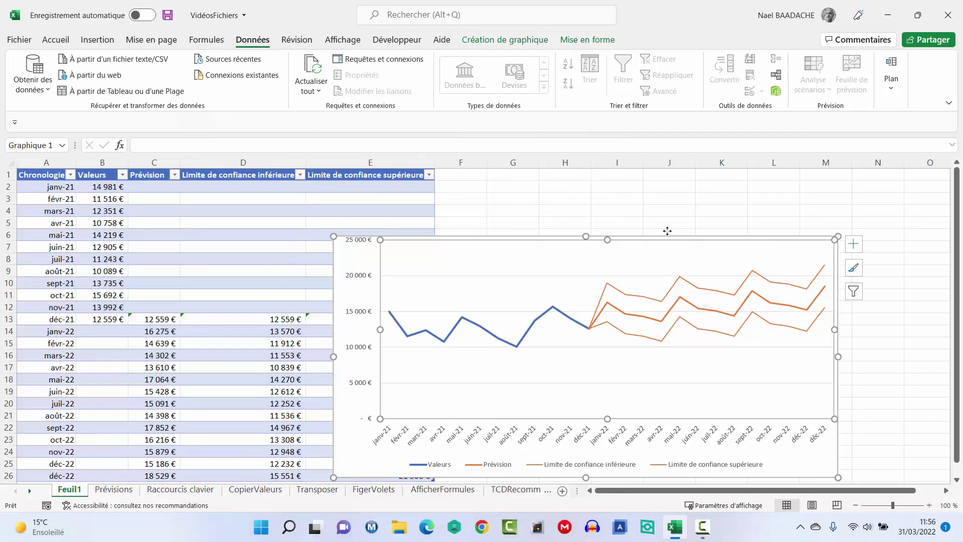
click(258, 366)
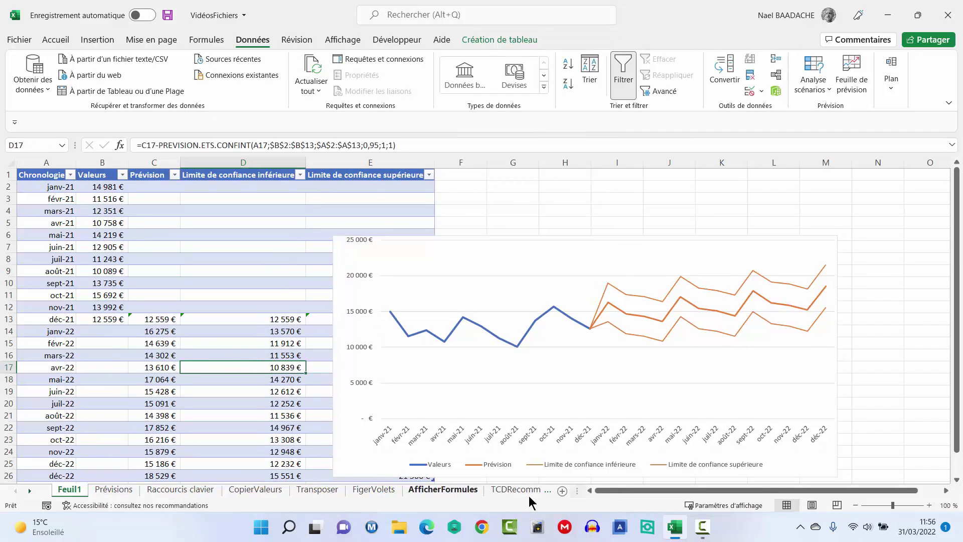
click(55, 380)
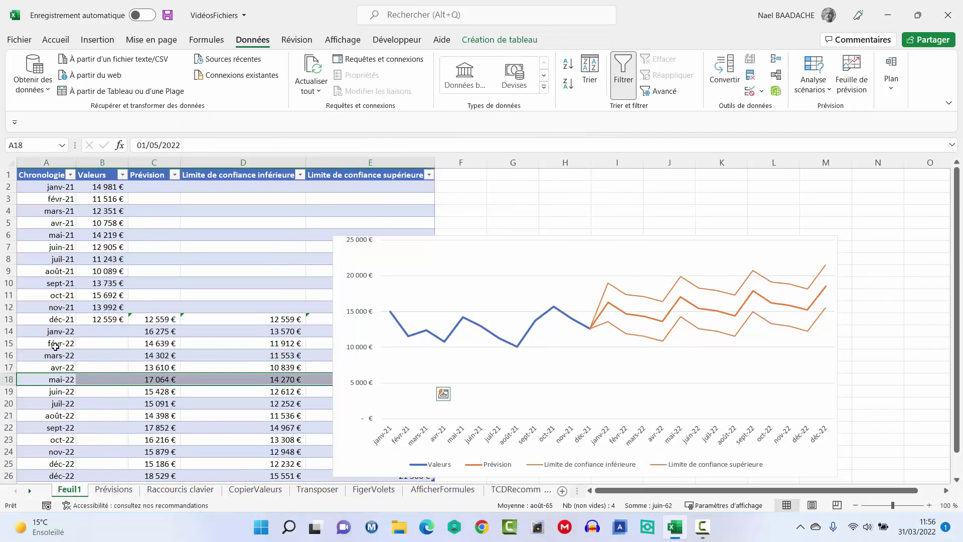
click(54, 330)
scroll(54, 345, down, 2)
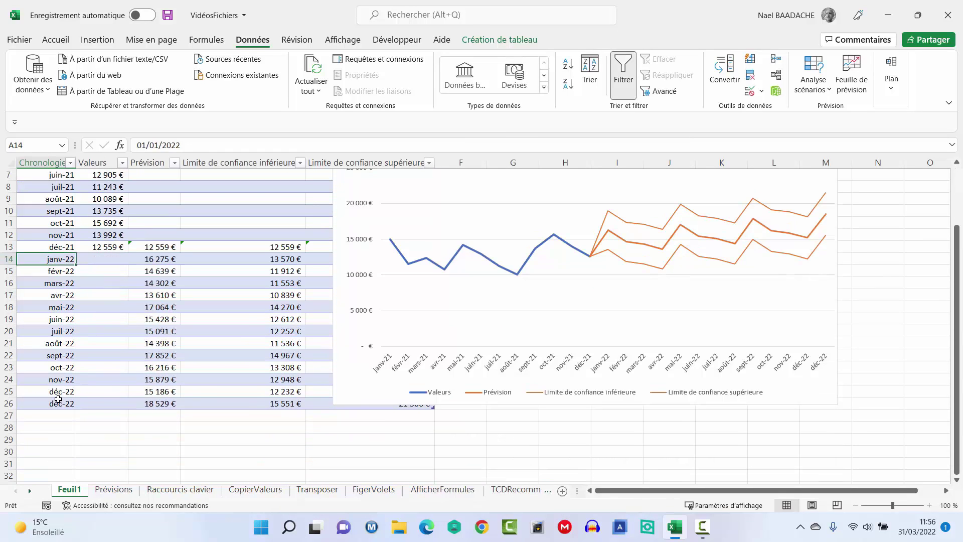
click(146, 404)
scroll(164, 369, up, 2)
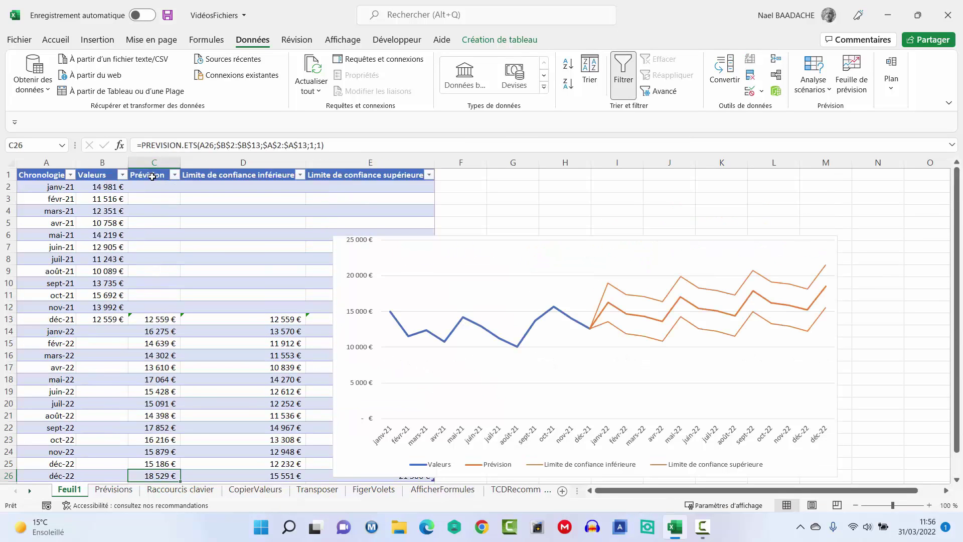
click(155, 415)
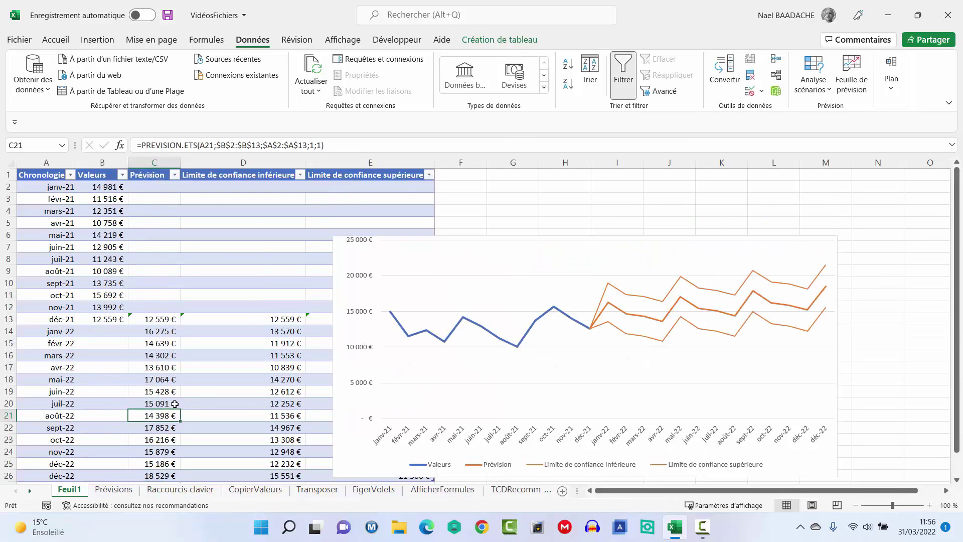
click(236, 171)
drag(281, 319, 281, 355)
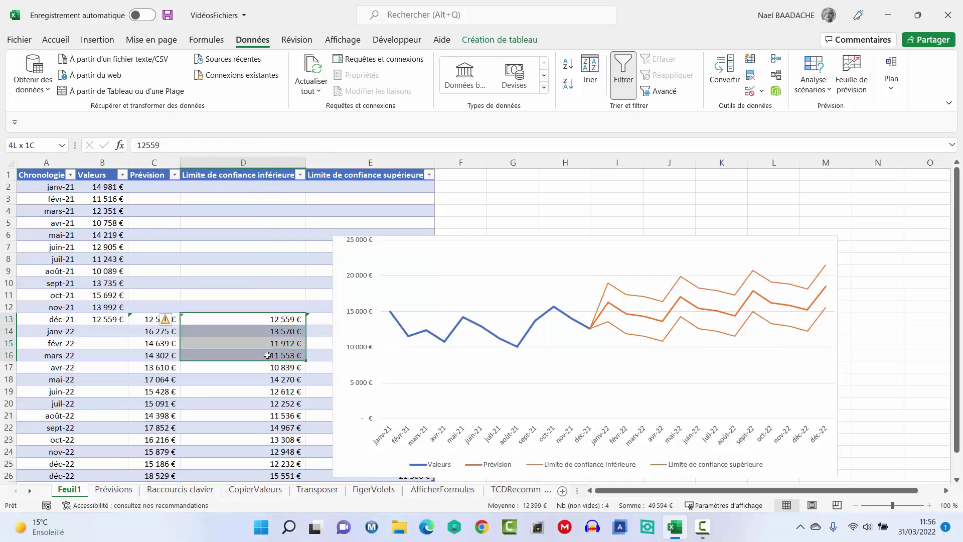
Step: Move the forecast chart down beside the table near column H, then check C14's PREVISION.ETS formula
click(466, 244)
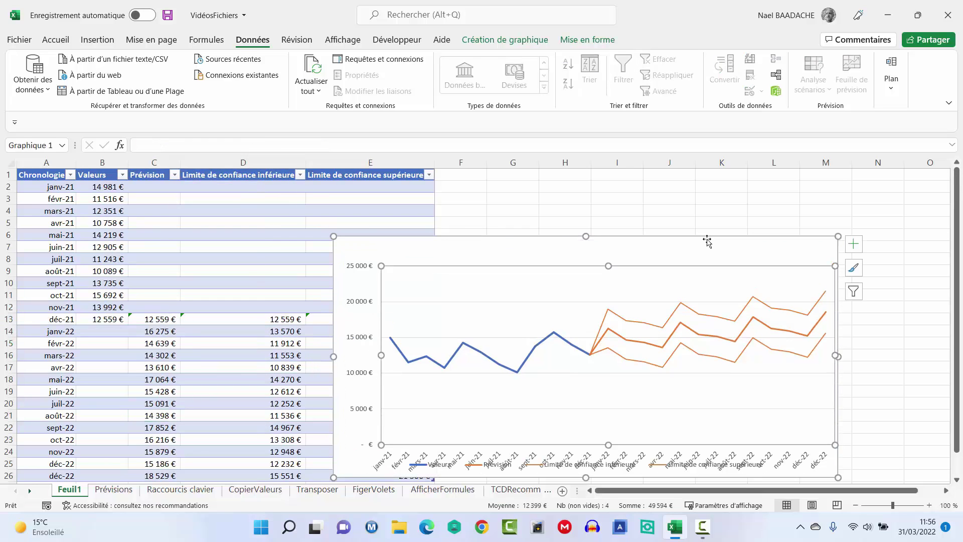
drag(707, 241, 931, 286)
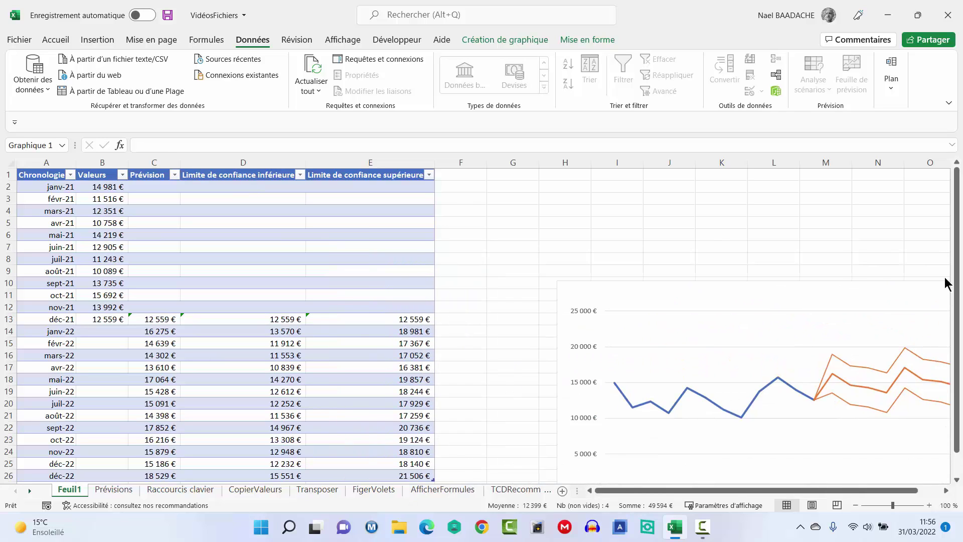
key(ctrl+z)
drag(518, 241, 725, 360)
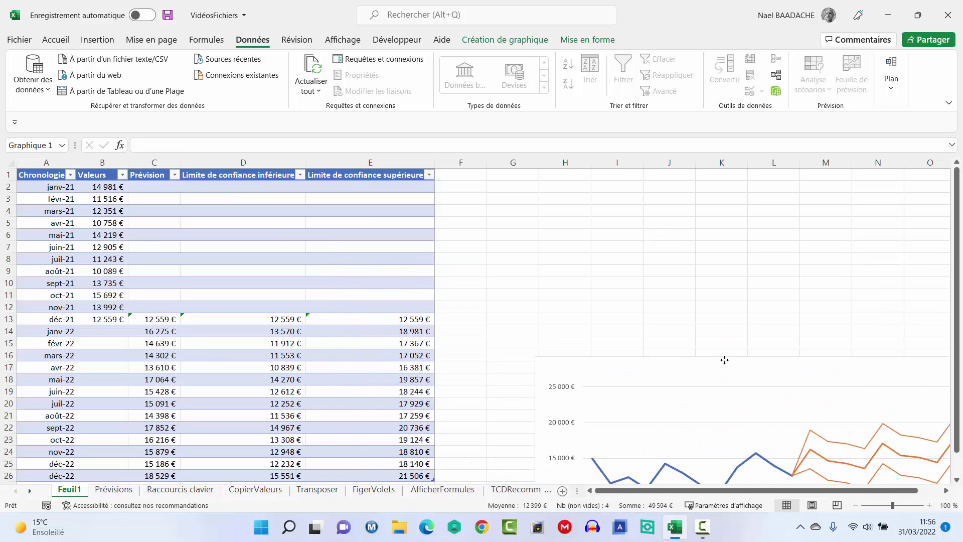
click(414, 319)
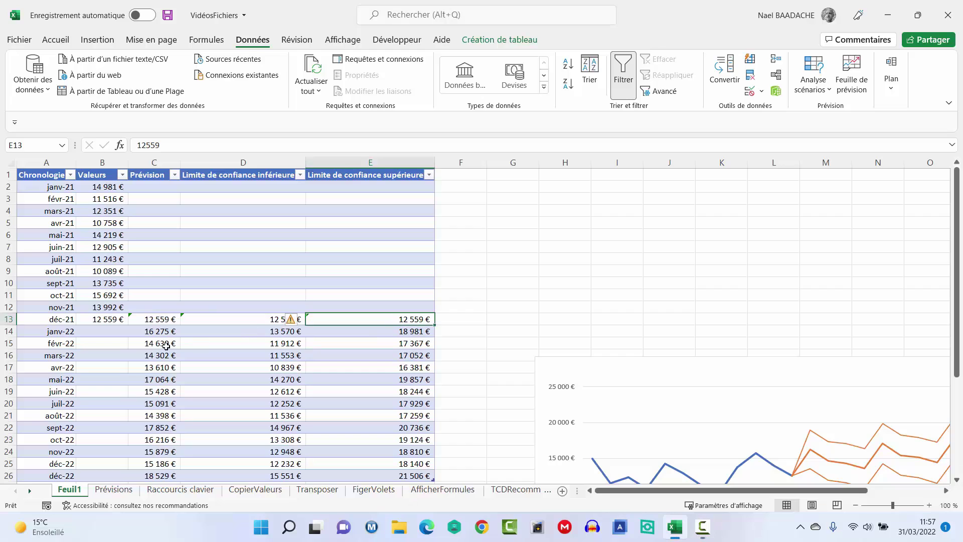
click(150, 331)
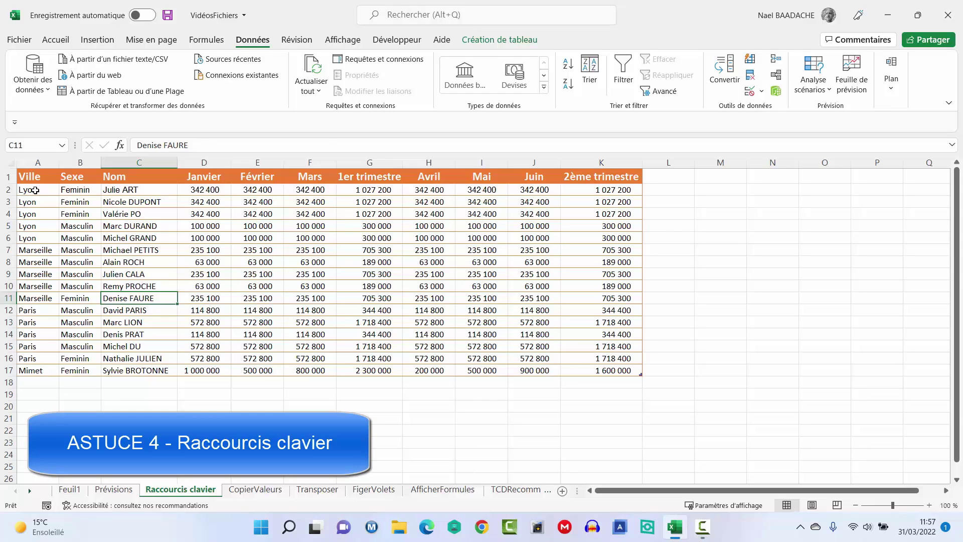
Step: Select the city sales table by dragging, then instantly from F8 using Ctrl+*
drag(35, 190, 607, 363)
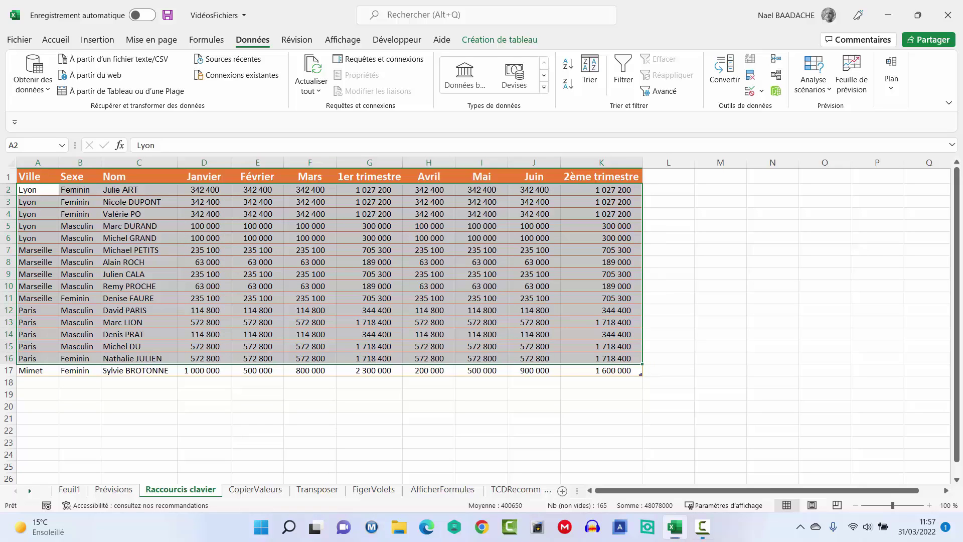
mouse_move(33, 189)
mouse_down()
mouse_move(578, 345)
mouse_move(592, 376)
mouse_up()
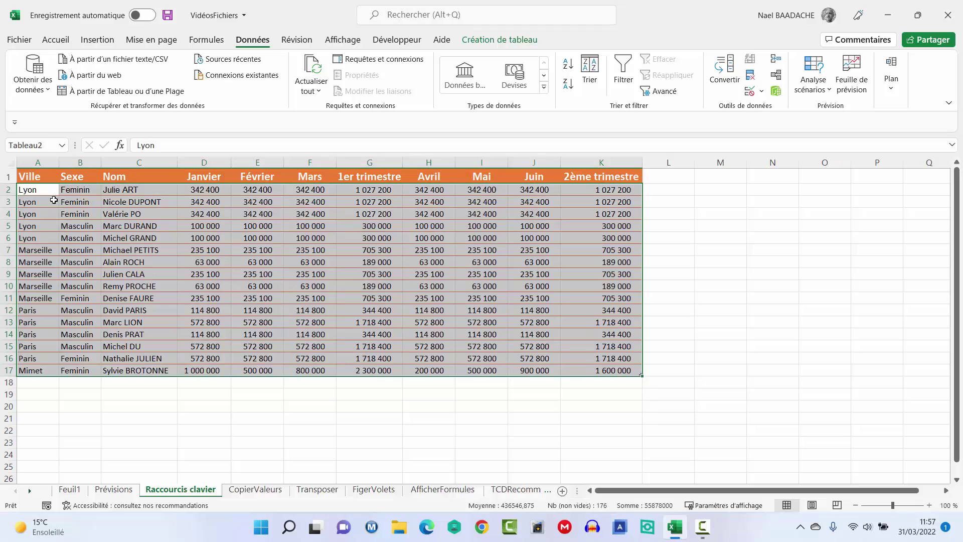
click(42, 189)
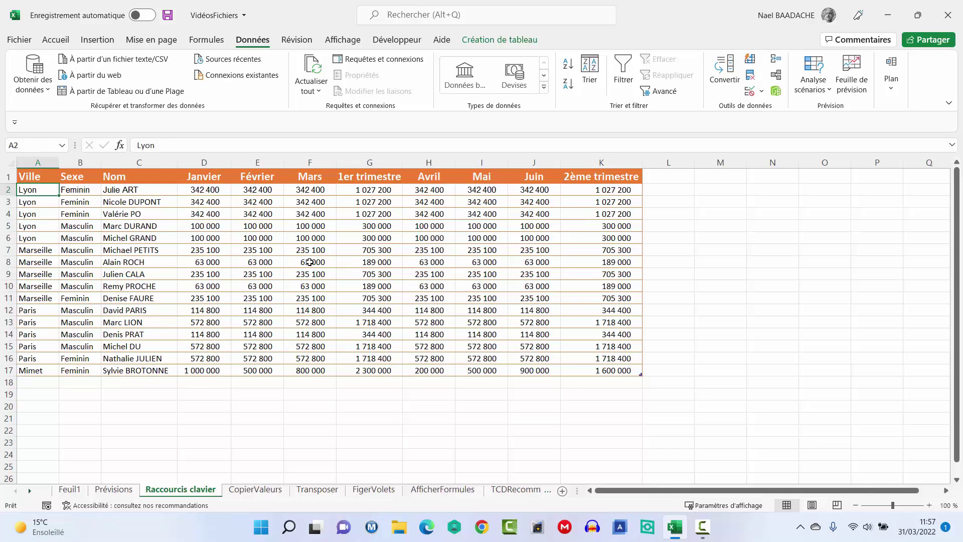
click(310, 262)
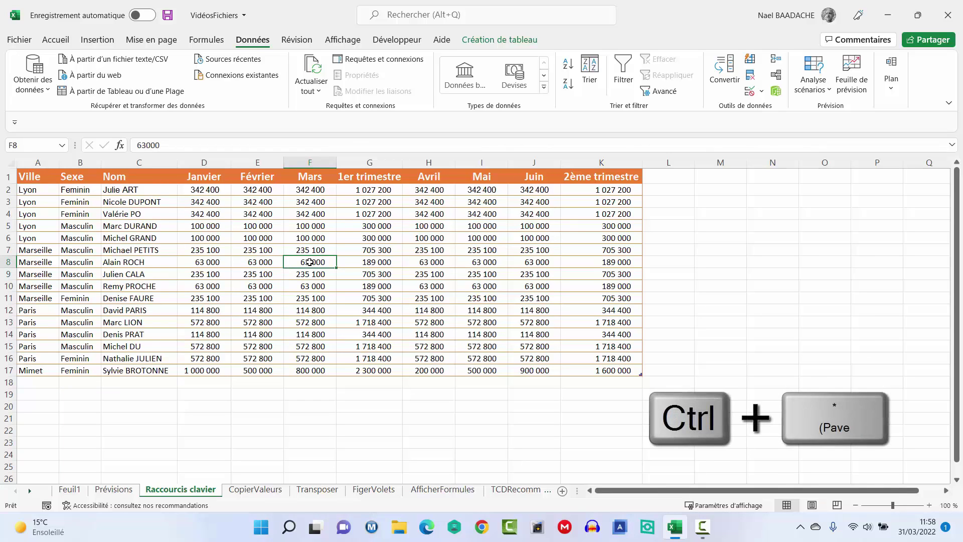
key(ctrl+KP_Multiply)
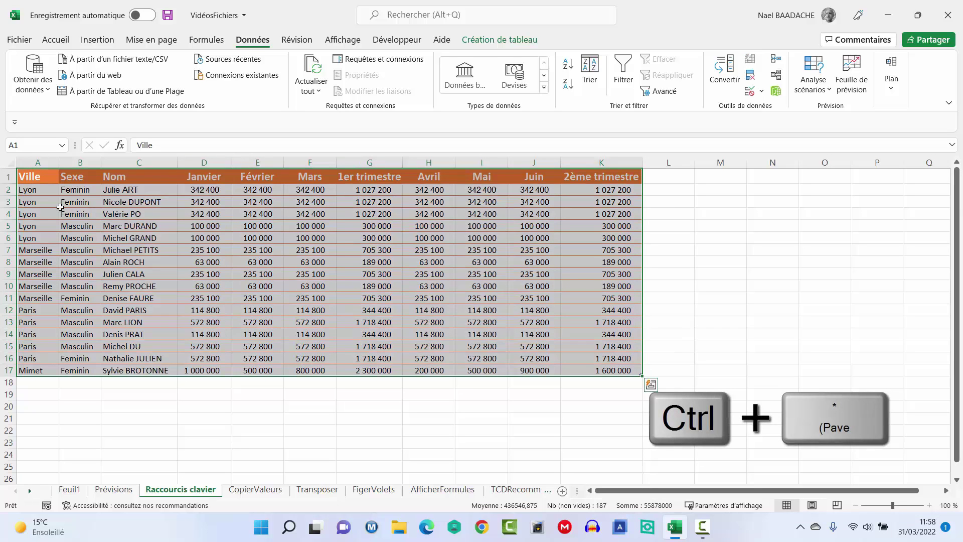
click(43, 190)
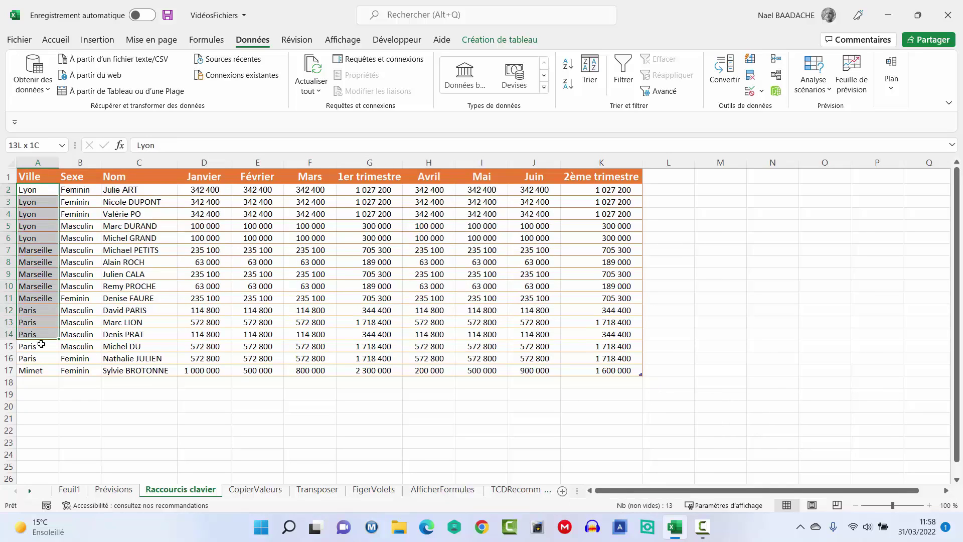
drag(44, 190, 30, 358)
click(43, 189)
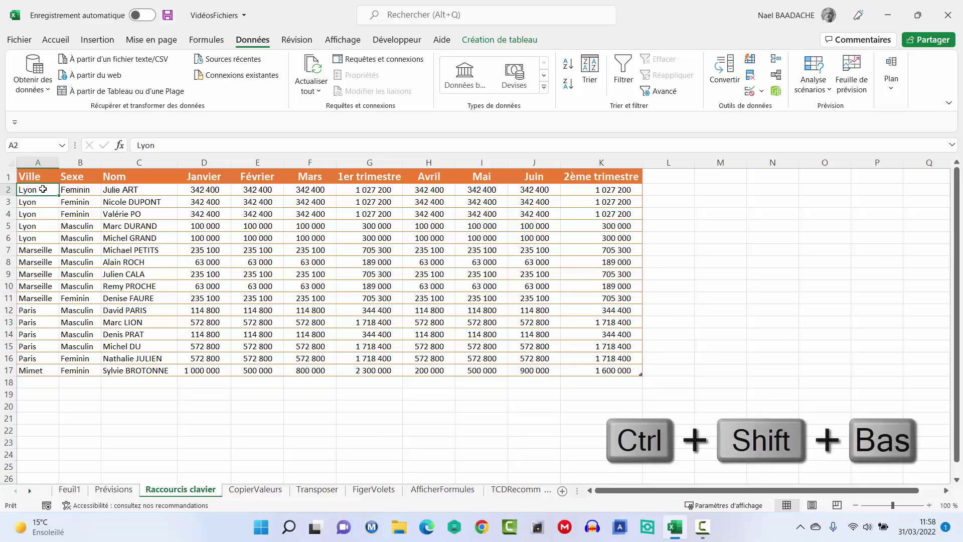
key(ctrl+shift+Down)
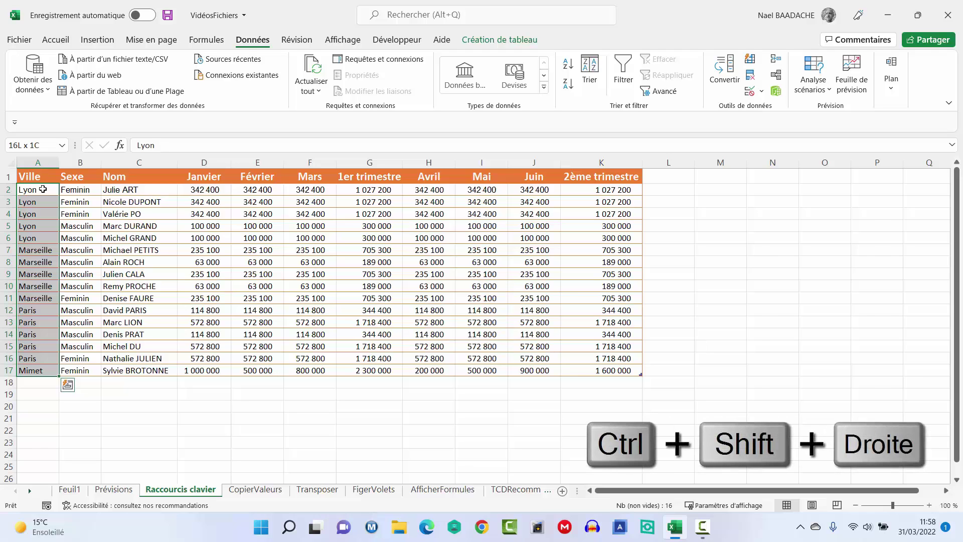
key(ctrl+shift+Right)
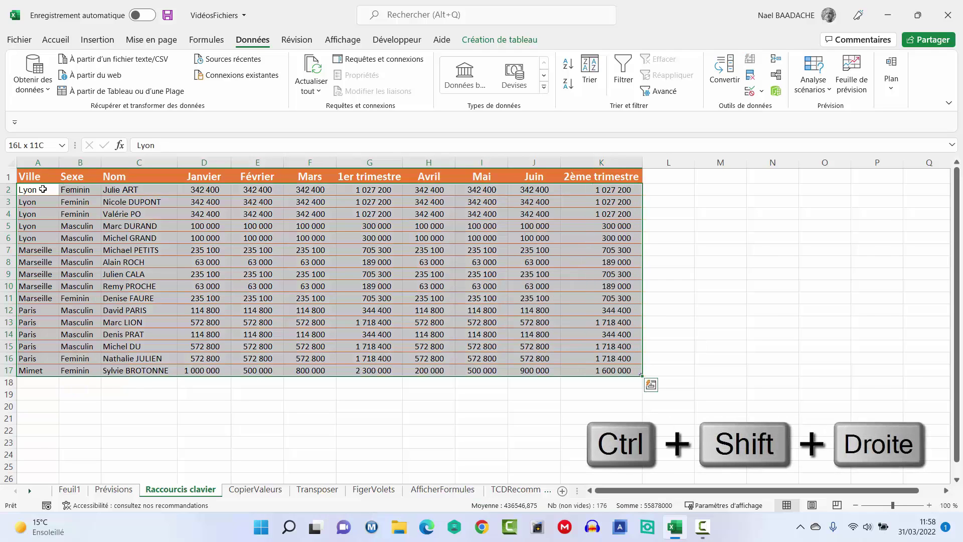
click(43, 189)
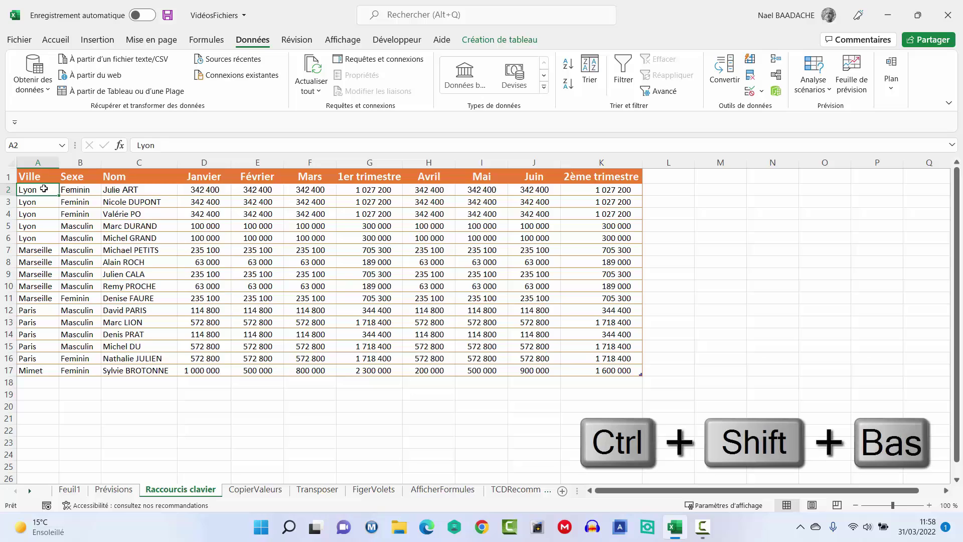
key(ctrl+shift+Down)
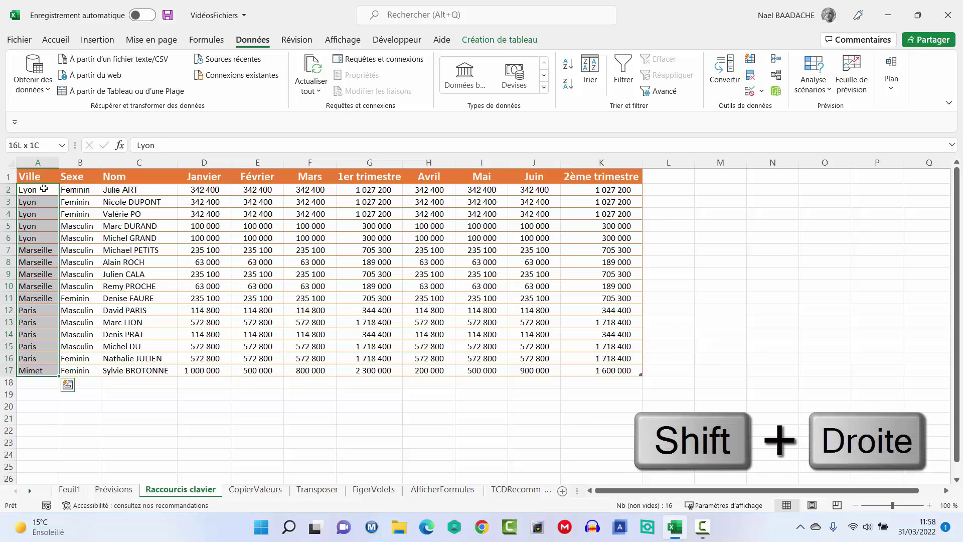
key(shift+Right)
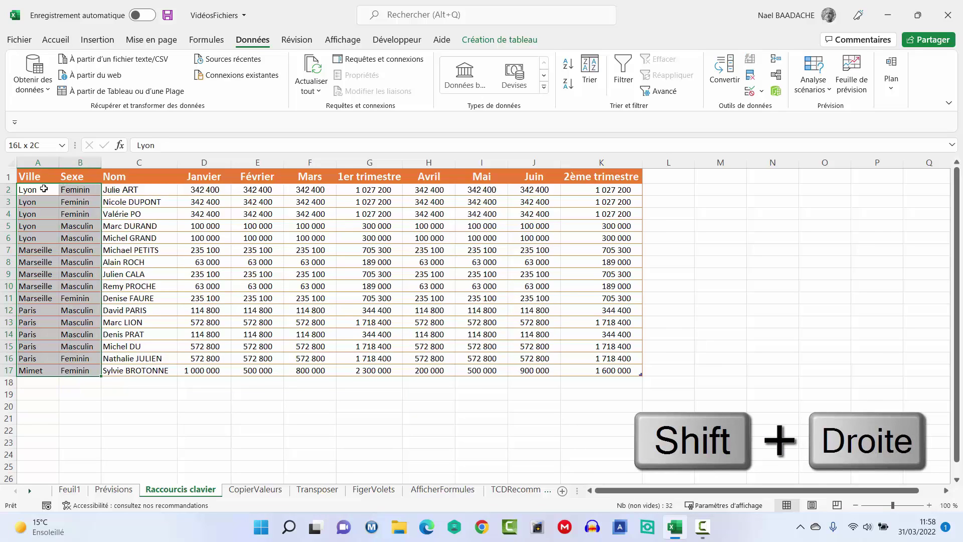
key(shift+Right)
key(shift+Right)
key(shift+Right)
key(shift+Right)
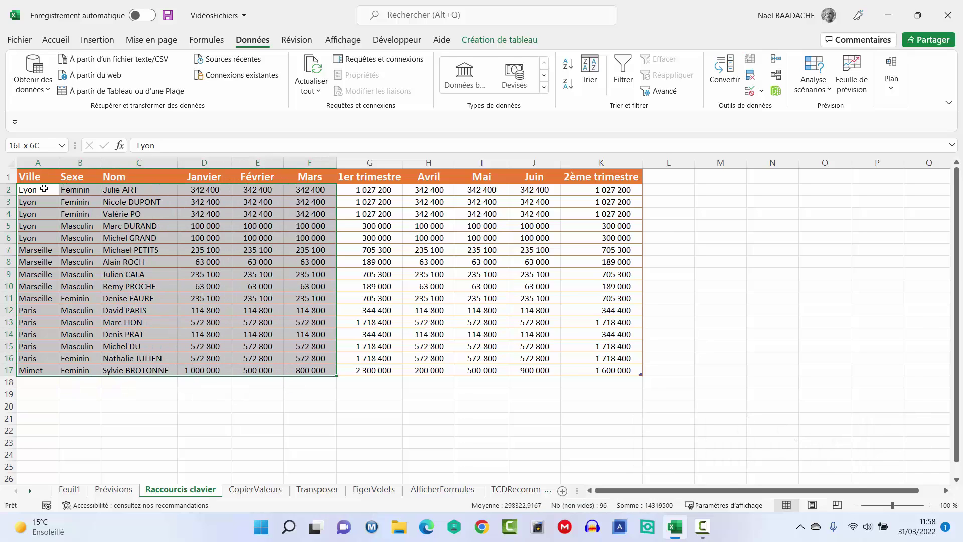
key(shift+Right)
key(shift+Right)
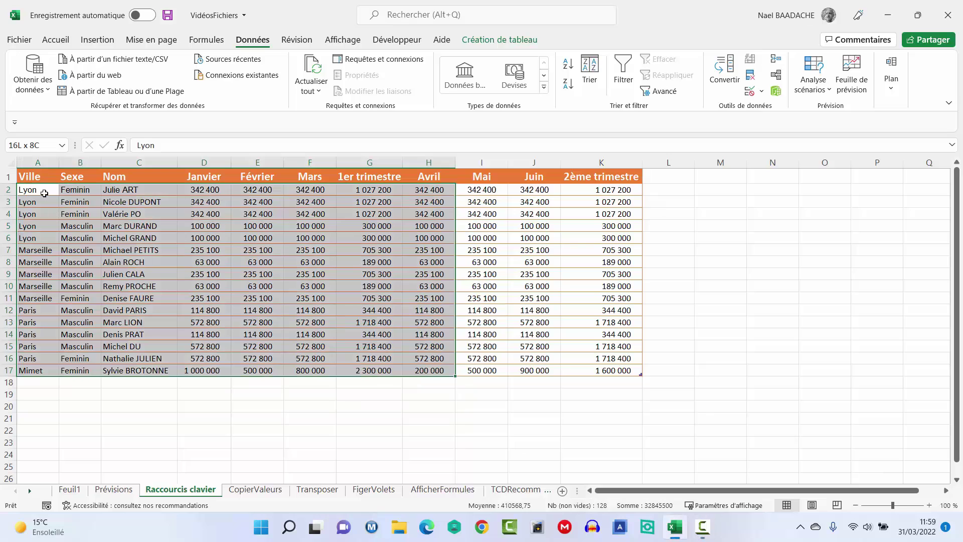
click(44, 193)
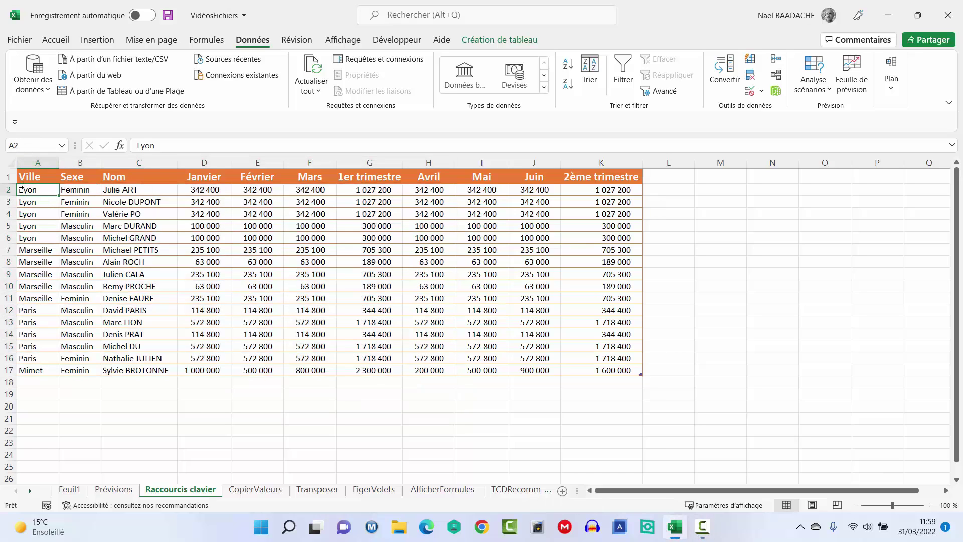
click(607, 370)
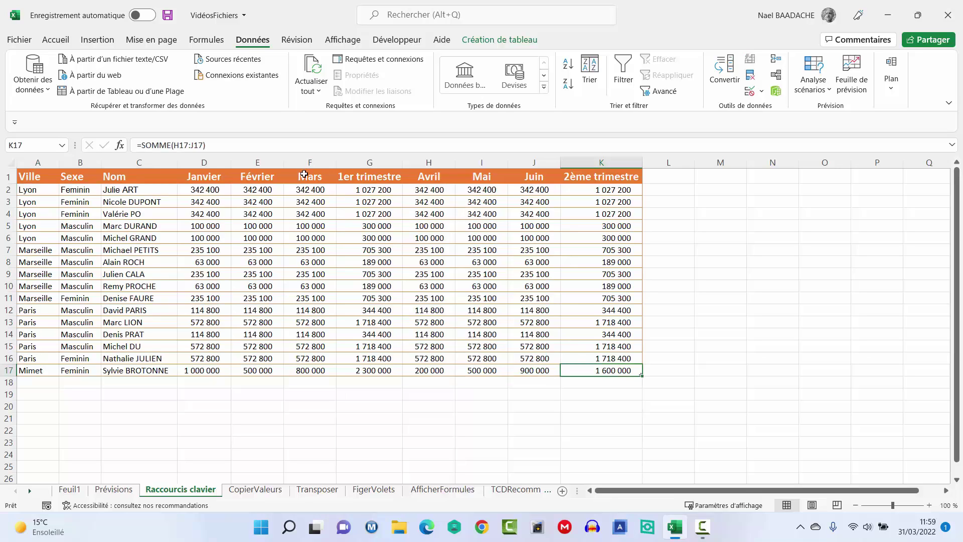
click(40, 190)
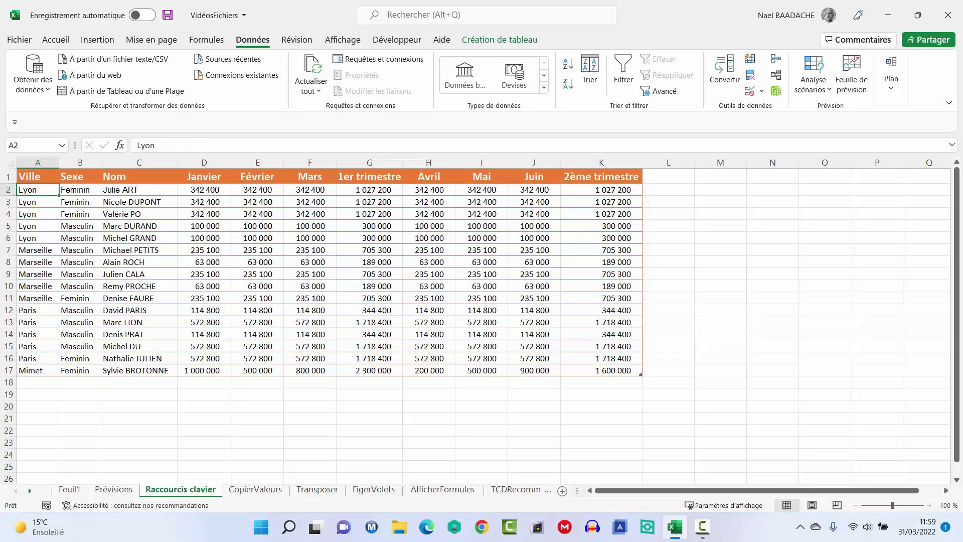
Step: Jump to the last used cell K17 with Ctrl+End, then back to A1 with Ctrl+Home
key(End)
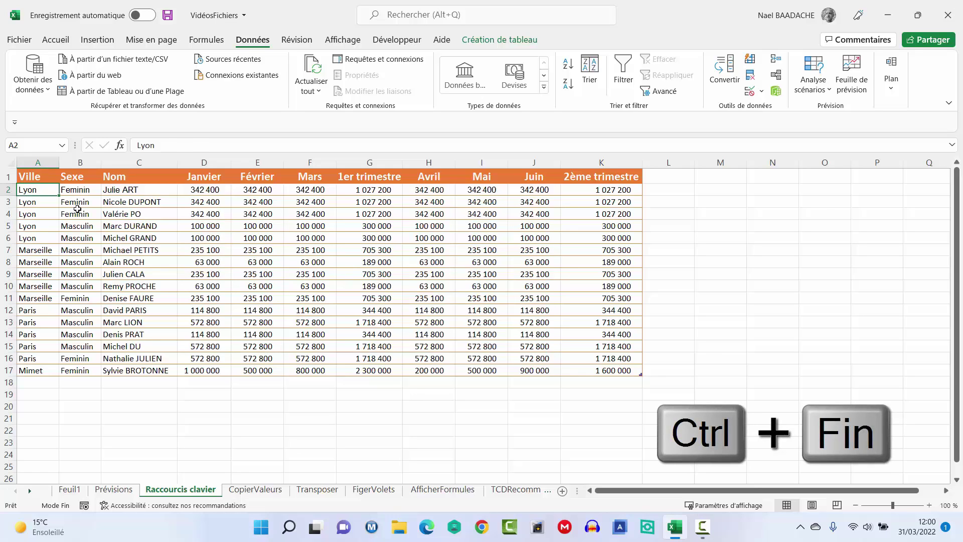
key(ctrl+End)
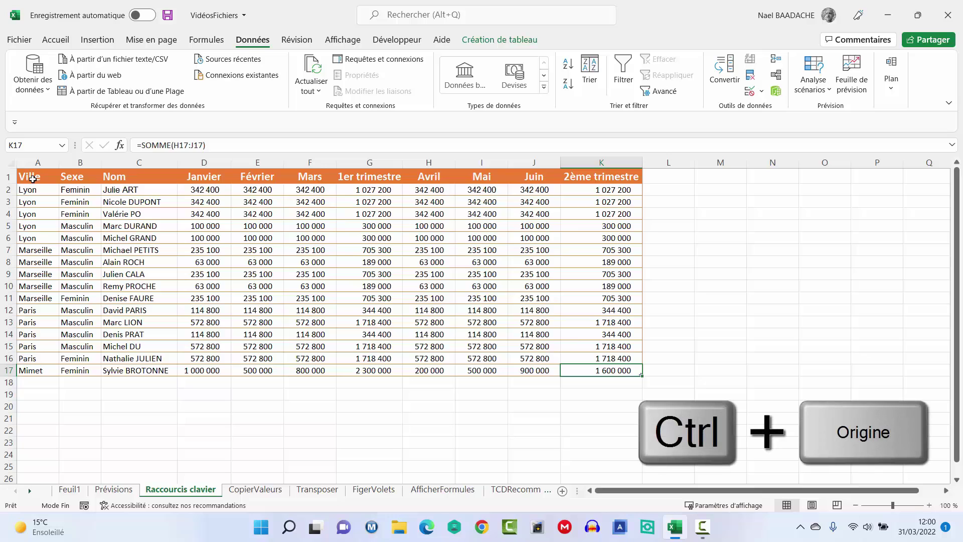
key(ctrl+Home)
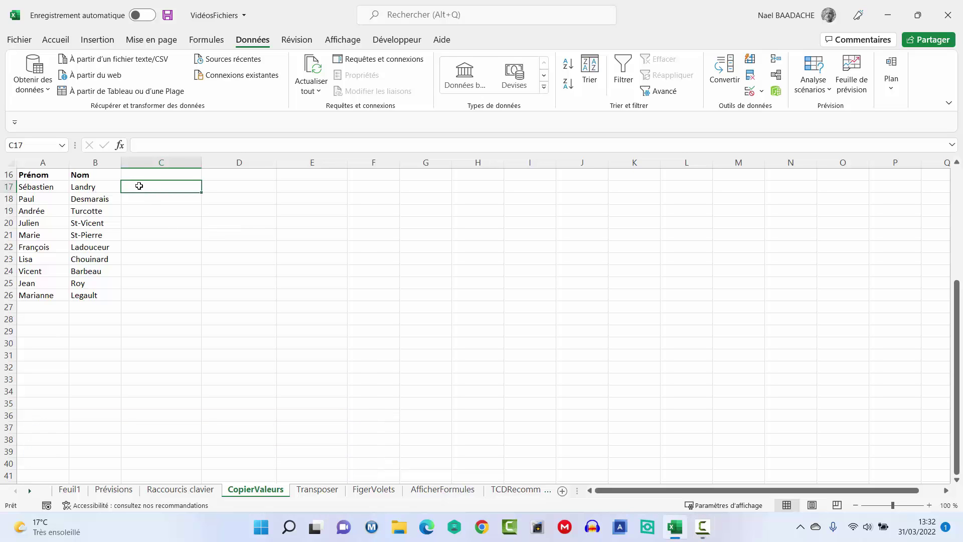
Step: Enter =A17&" "&B17 in C17 to join the first and last name with a space
click(38, 188)
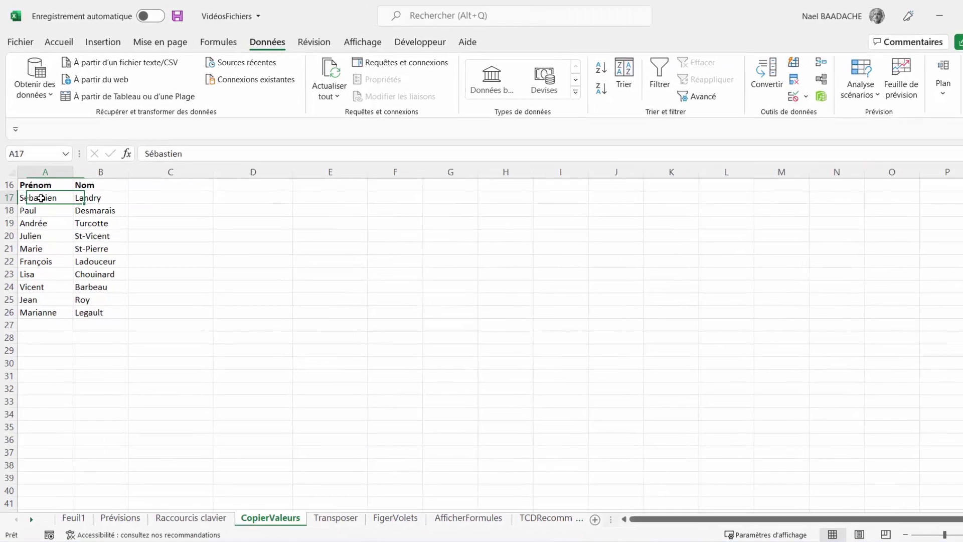
click(93, 188)
click(165, 189)
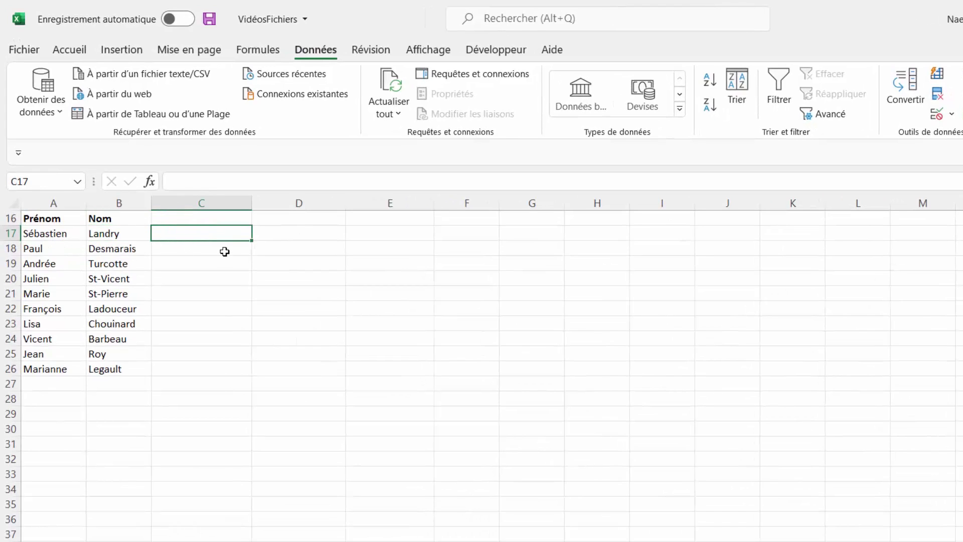
text(=)
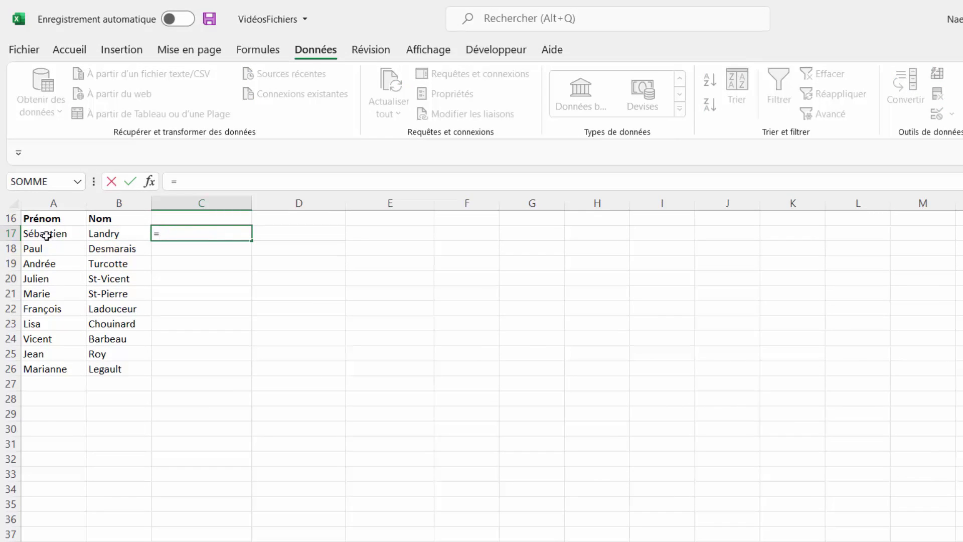
click(46, 235)
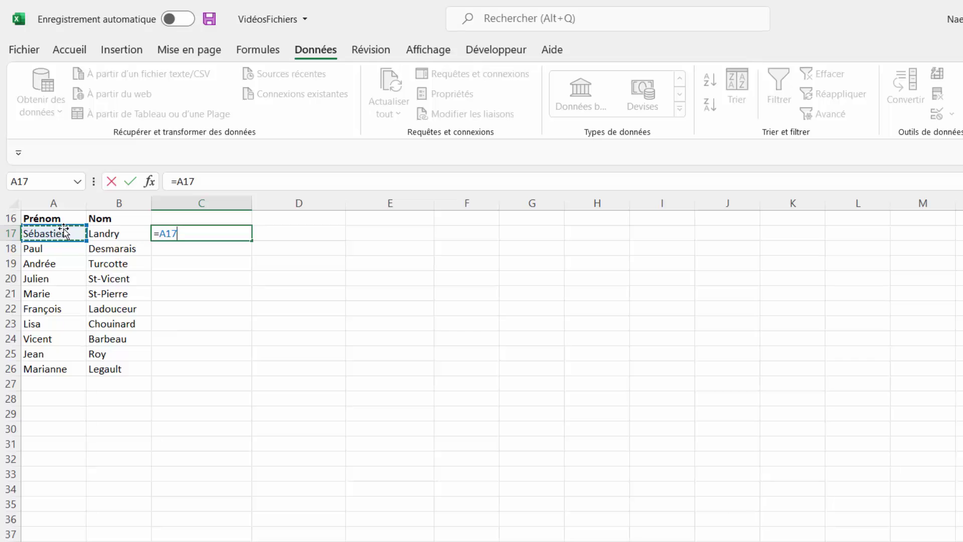
text(&" ")
text(&)
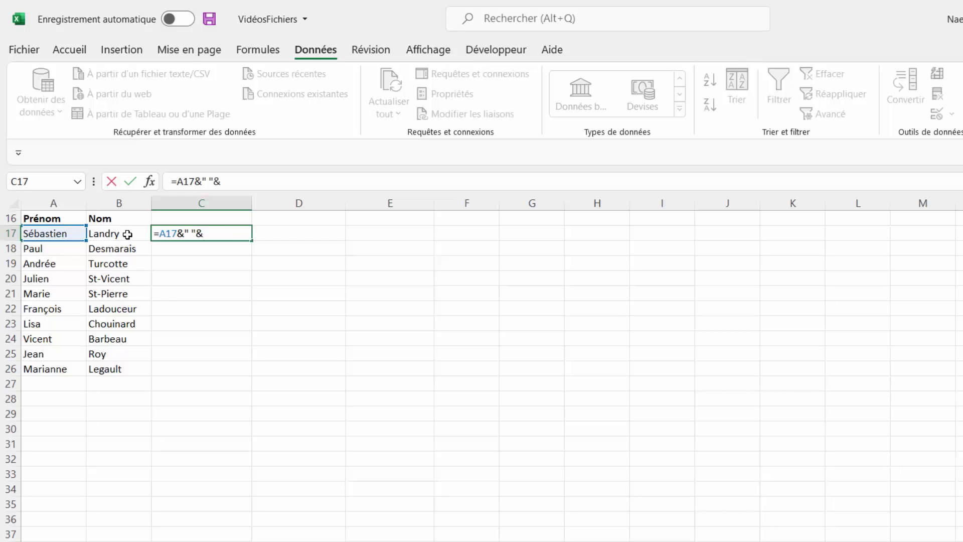
click(128, 235)
key(Return)
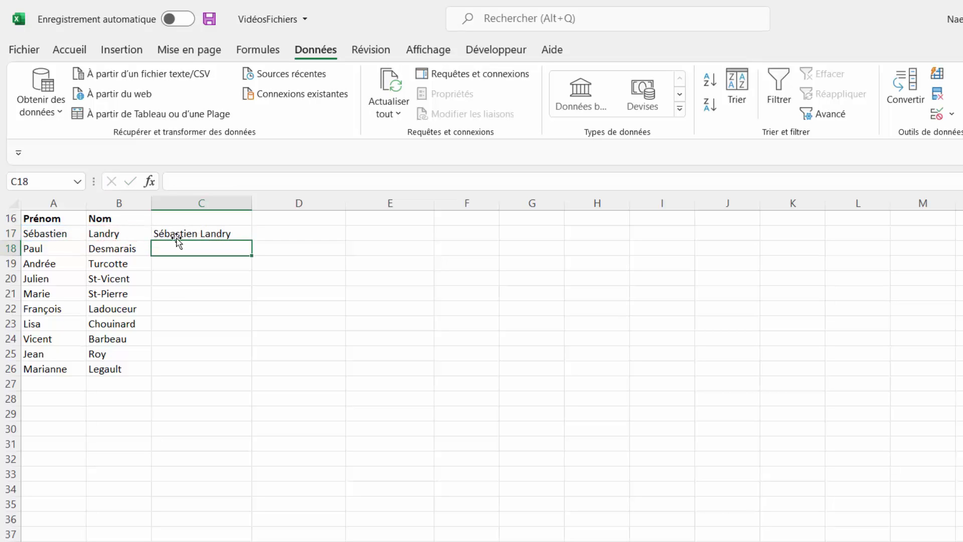
Step: Fill the full-name formula from C17 down to C26
click(175, 236)
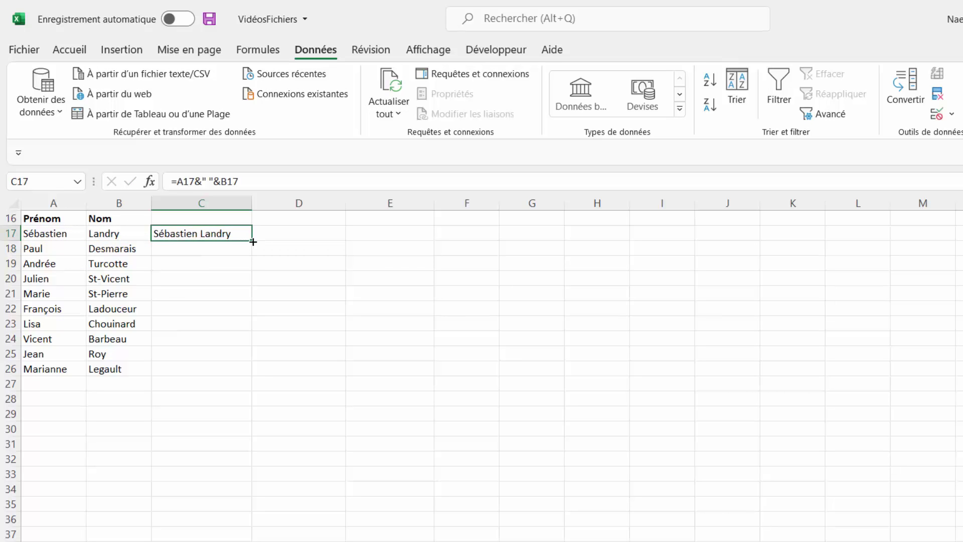
double_click(253, 242)
click(196, 235)
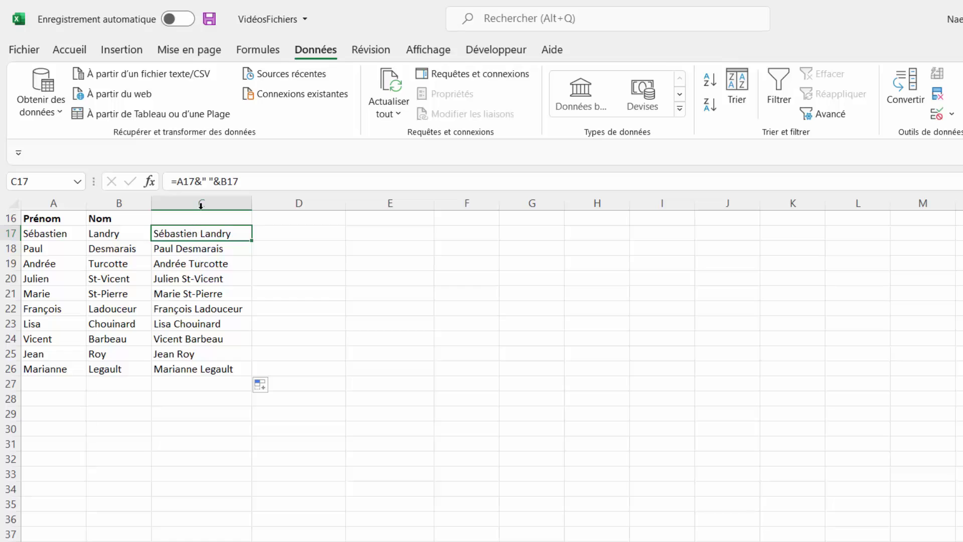
click(283, 237)
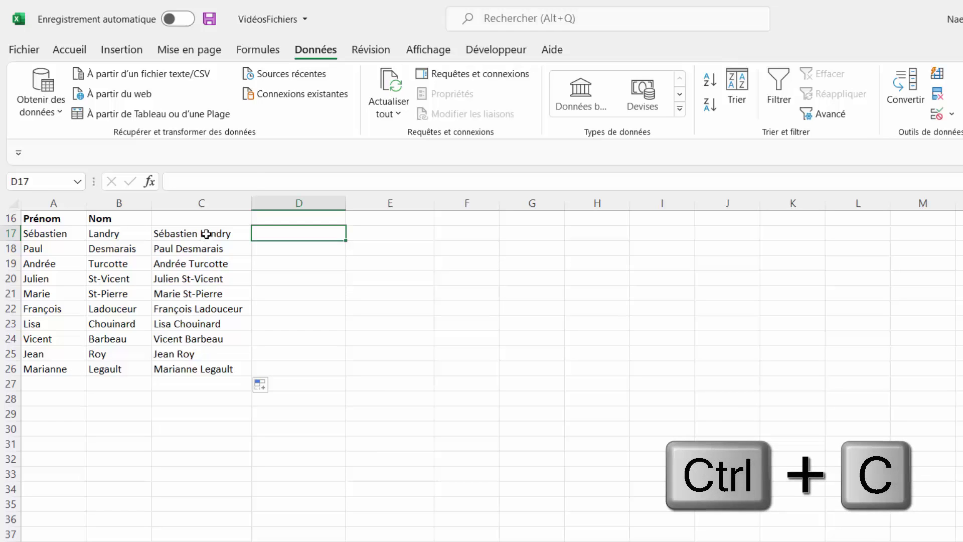
Step: Copy C17:C26 and paste it into D17 as values only with Collage spécial
drag(207, 233, 197, 372)
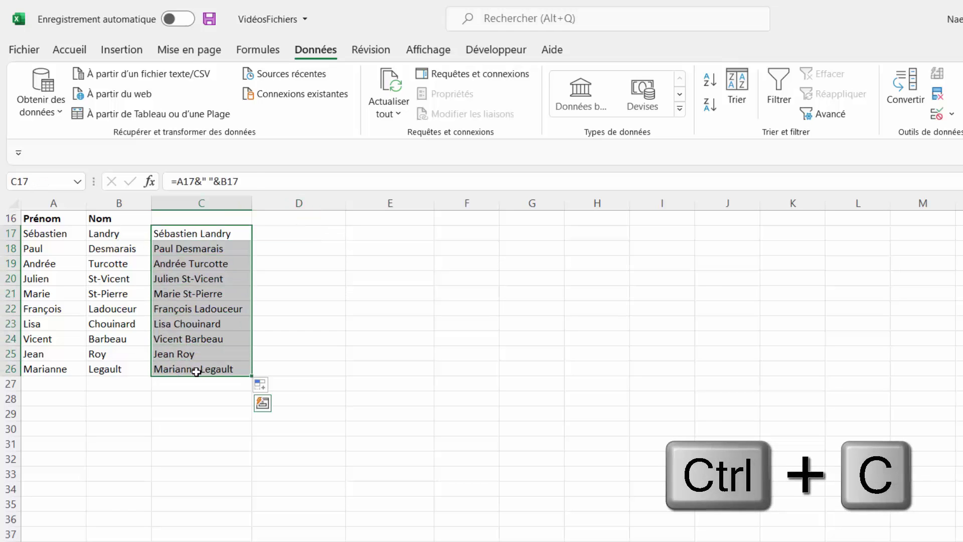
key(ctrl+c)
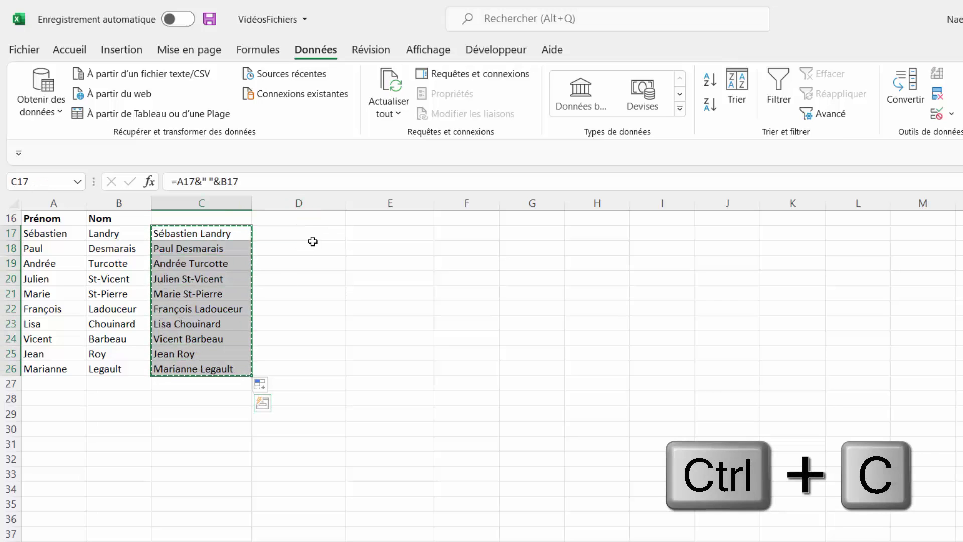
click(314, 235)
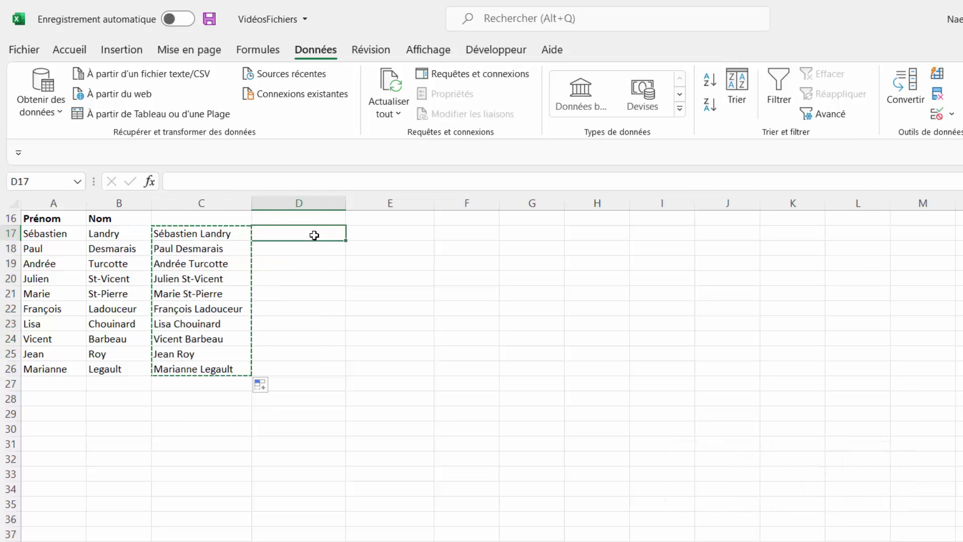
click(71, 51)
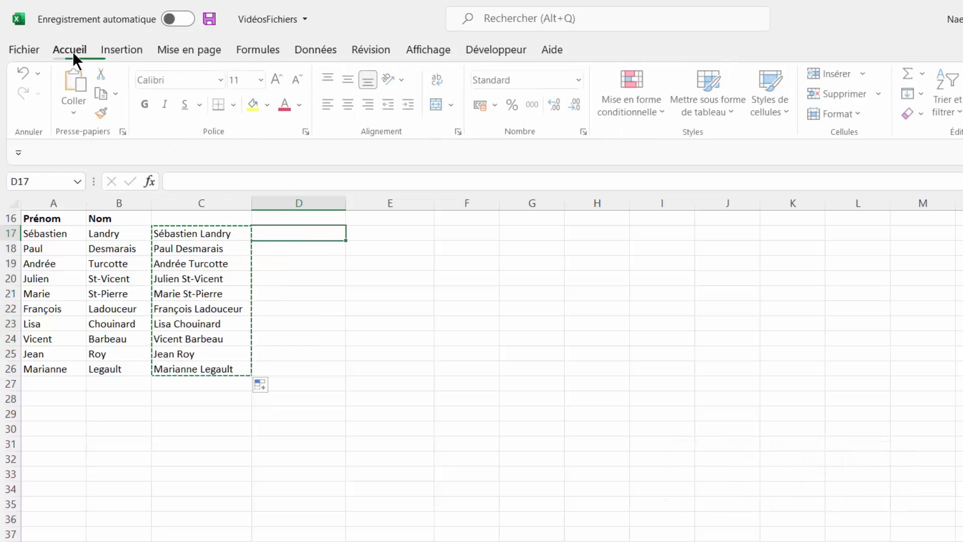
click(71, 114)
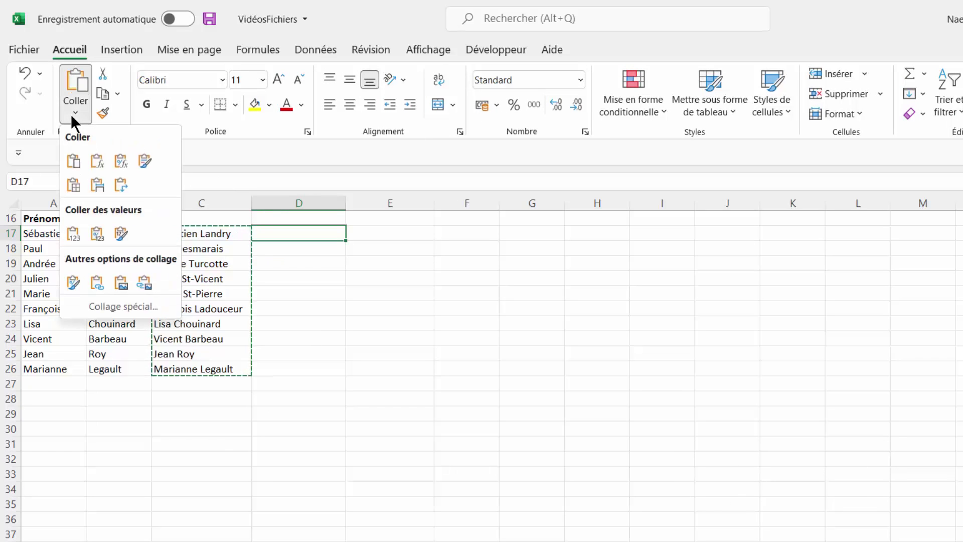
click(111, 307)
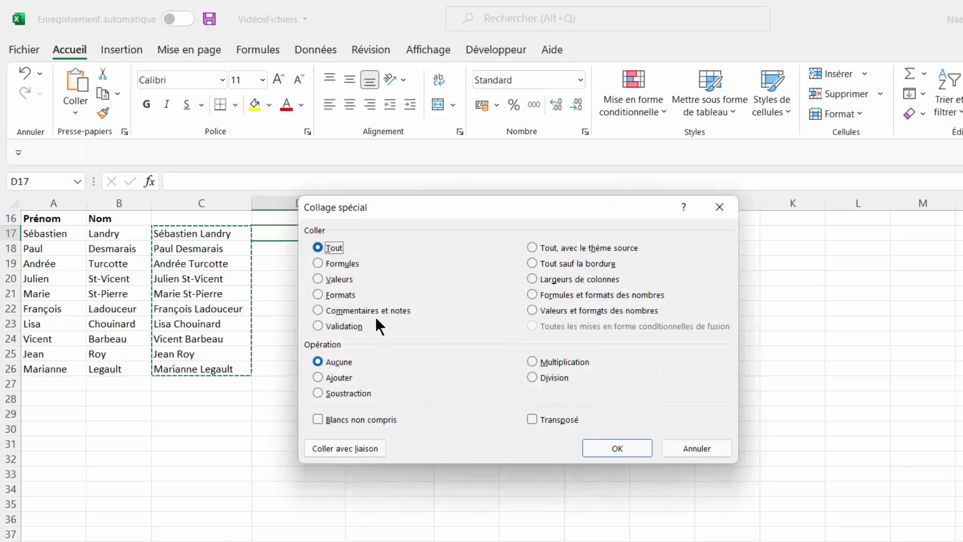
click(332, 279)
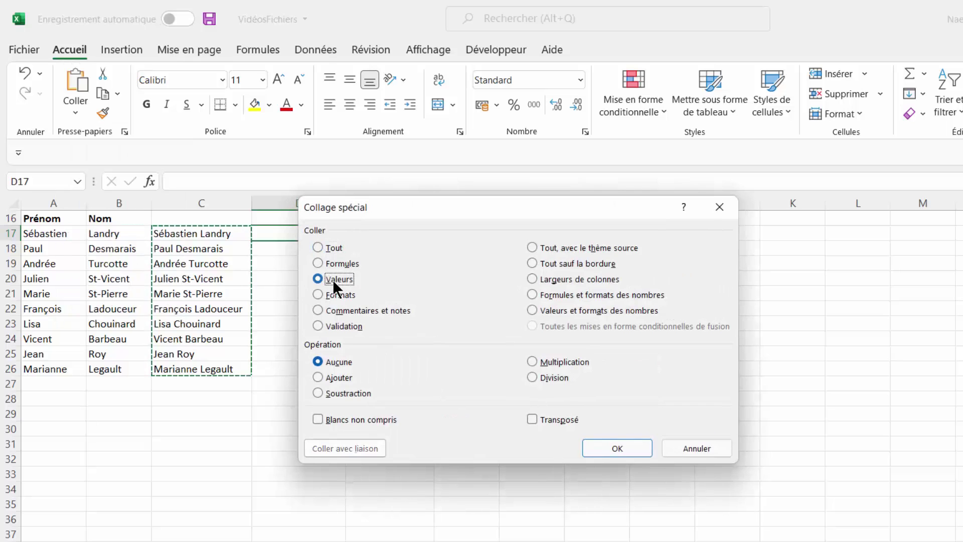
click(625, 447)
click(372, 388)
click(301, 232)
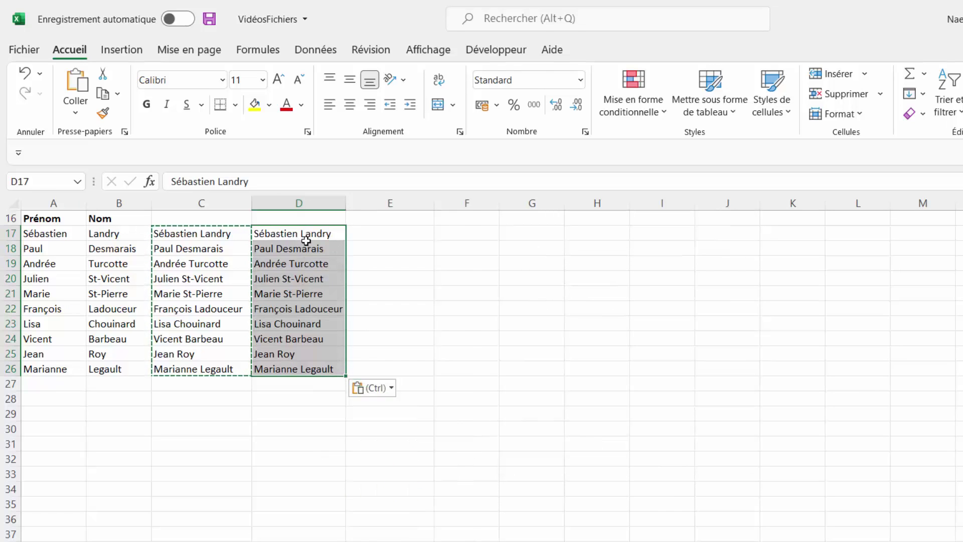
click(308, 235)
Step: Clear the copy marquee, then compare C17's formula with D17's plain text
key(Escape)
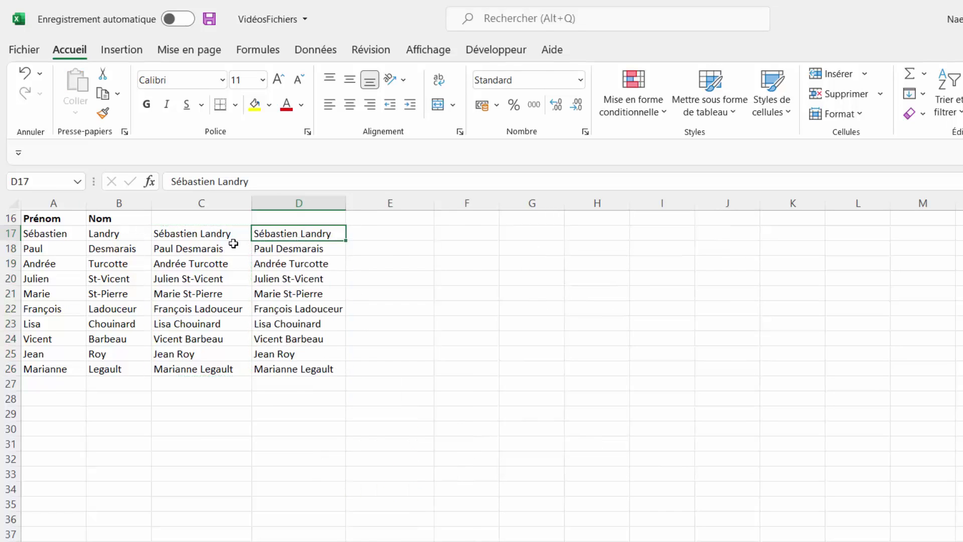
click(214, 236)
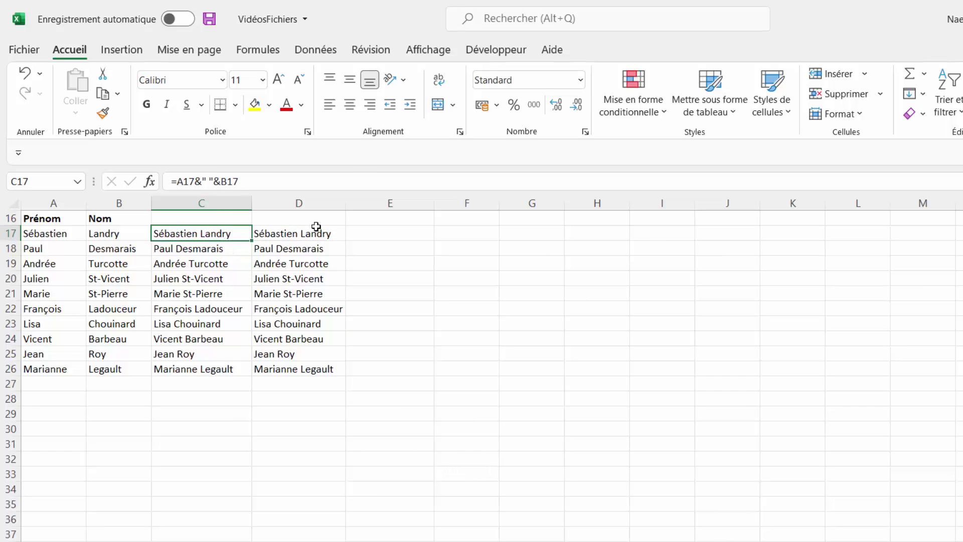
click(301, 237)
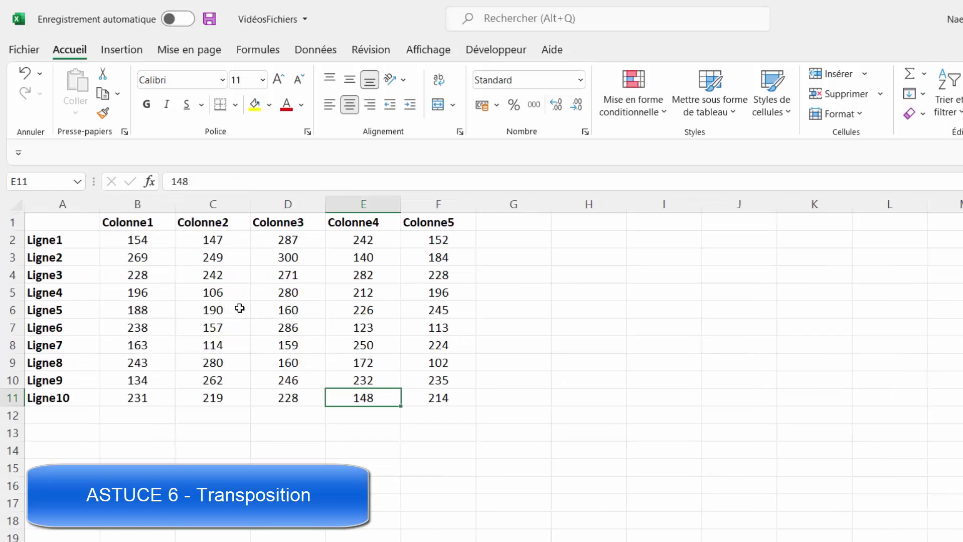
Step: Copy the table A1:F11 and paste it at A14 with Transposé ticked
click(241, 308)
click(111, 271)
click(75, 223)
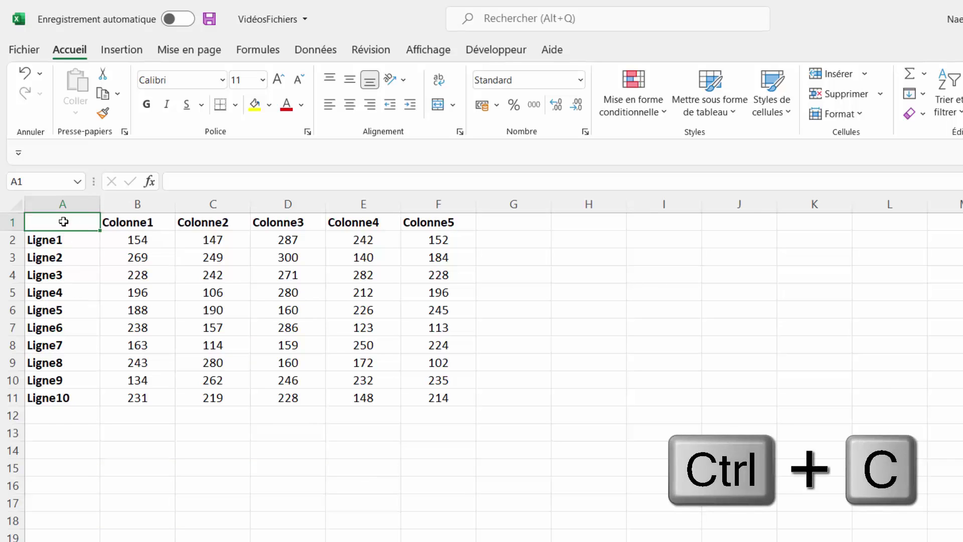
drag(62, 220, 430, 403)
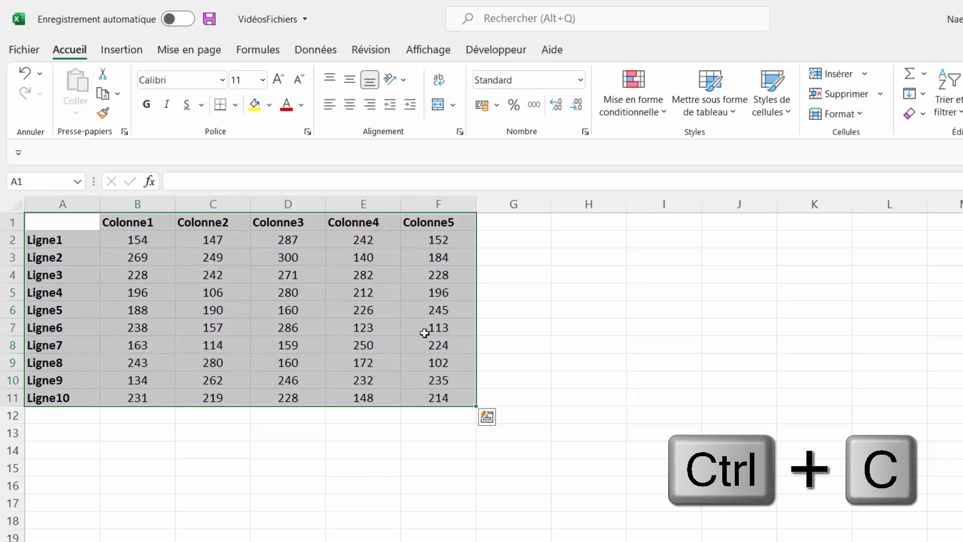
key(ctrl+c)
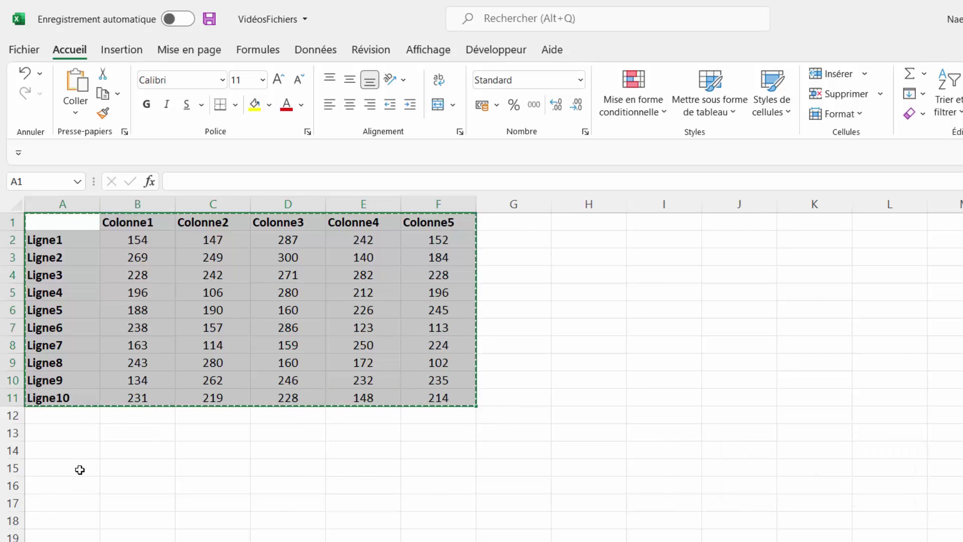
click(61, 449)
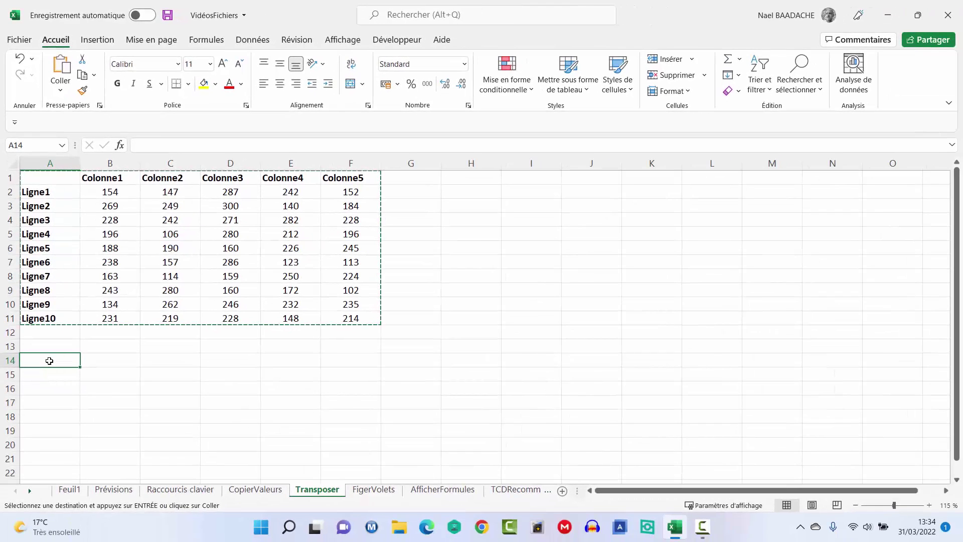
click(58, 92)
click(91, 246)
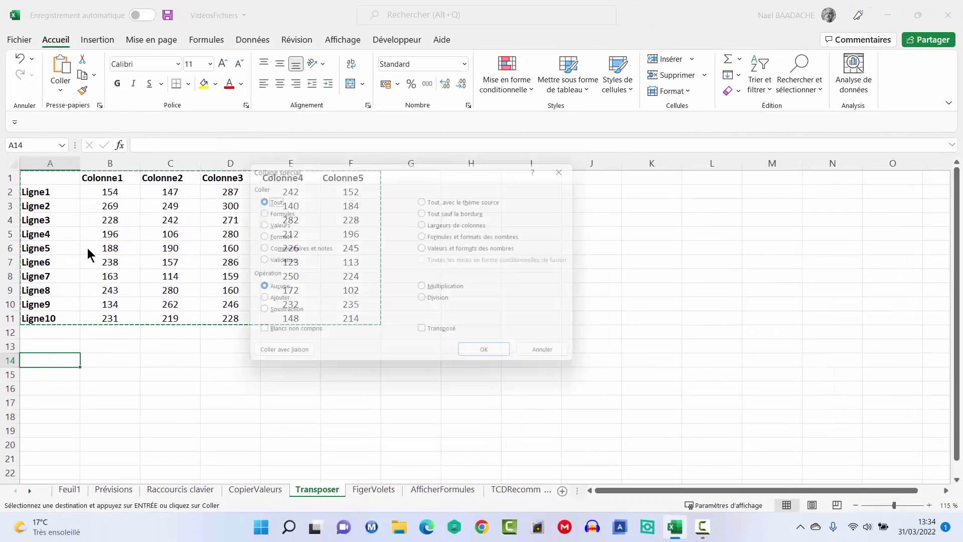
click(427, 336)
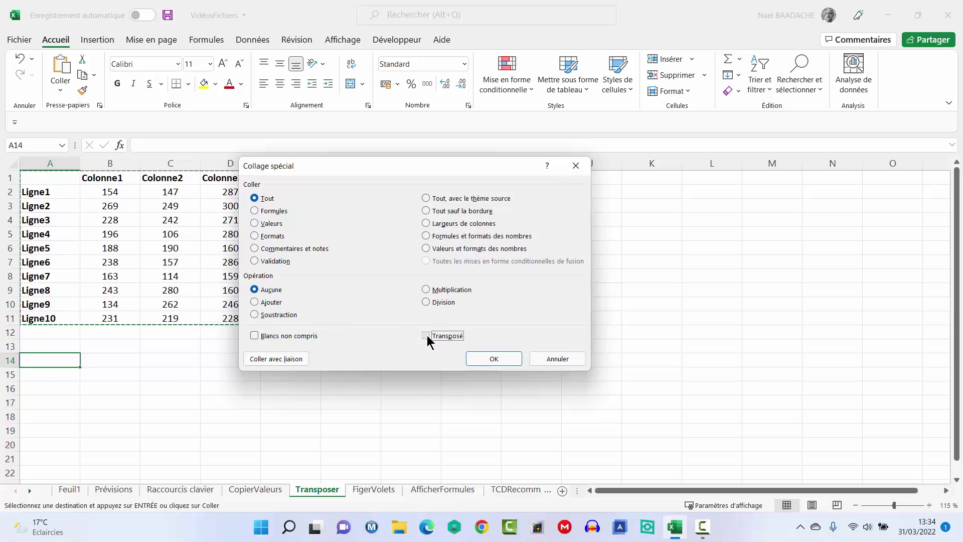
click(495, 359)
click(232, 418)
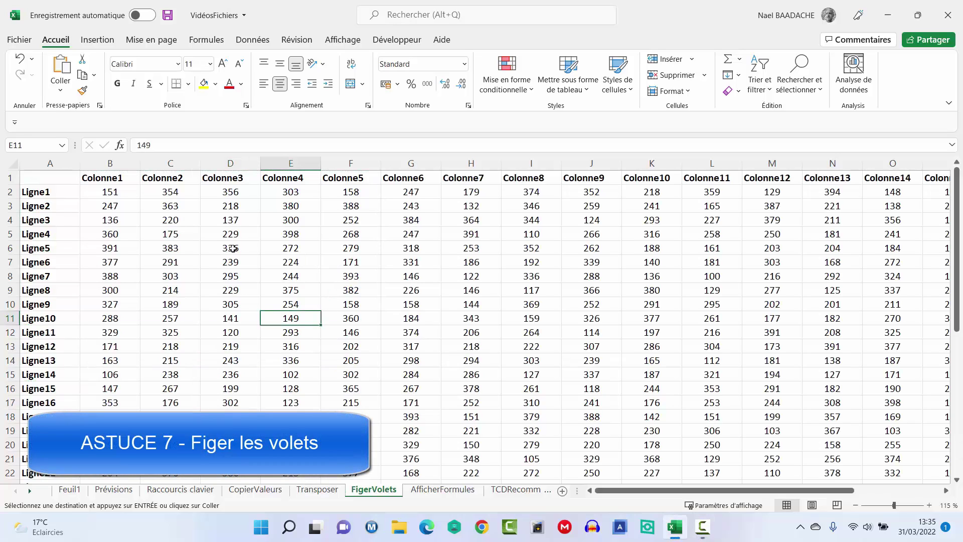
Step: Select B2 on the FigerVolets sheet and scroll through the Ligne/Colonne grid
click(104, 193)
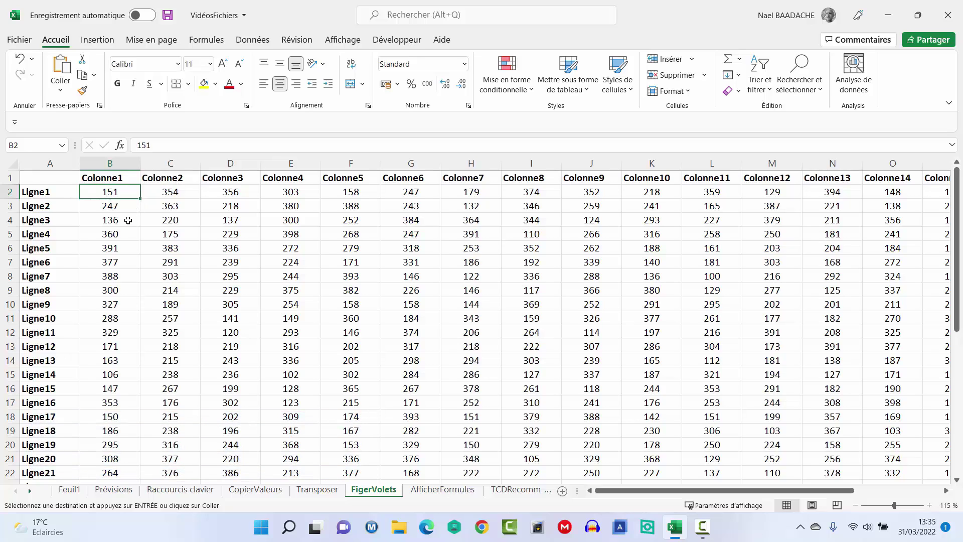
scroll(129, 221, down, 2)
scroll(128, 221, down, 2)
scroll(128, 221, down, 2)
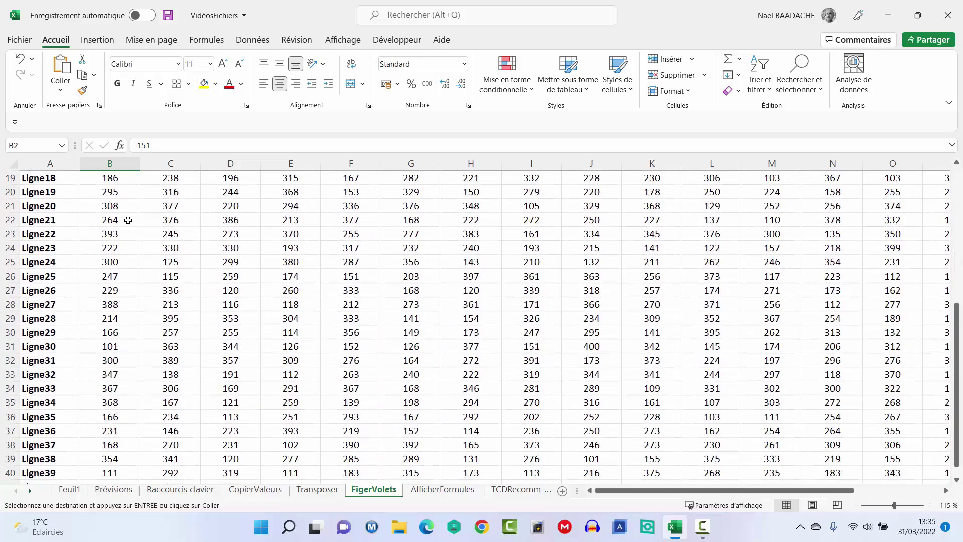
scroll(128, 221, up, 4)
scroll(128, 221, up, 2)
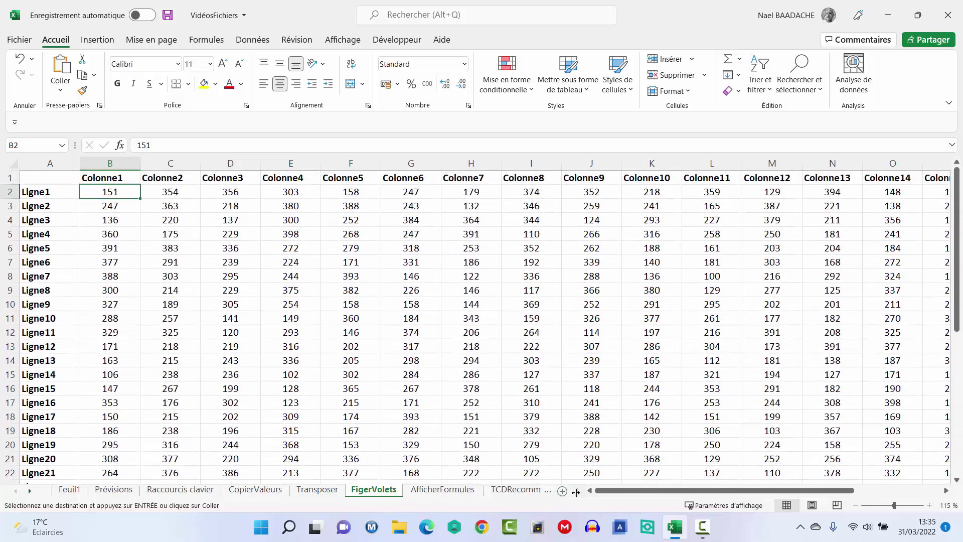
mouse_move(614, 492)
mouse_down()
mouse_move(679, 492)
mouse_move(1, 252)
mouse_up()
Step: Freeze panes at B2 so the Colonne header row and Ligne column stay fixed
click(340, 40)
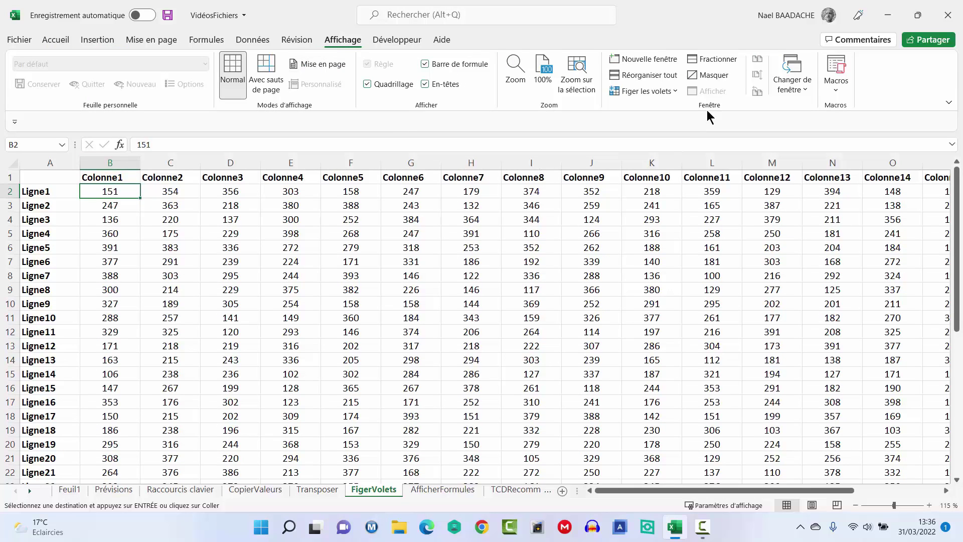
click(674, 92)
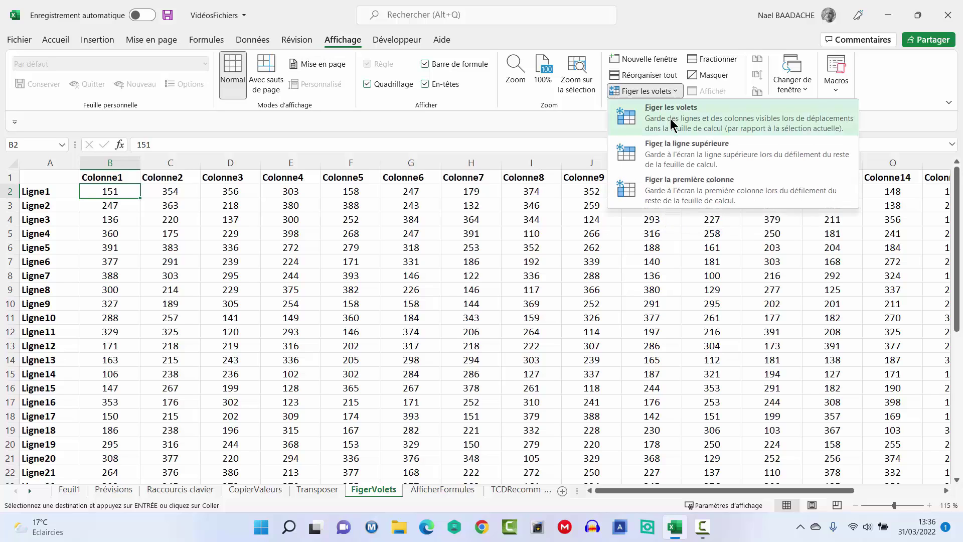
click(670, 119)
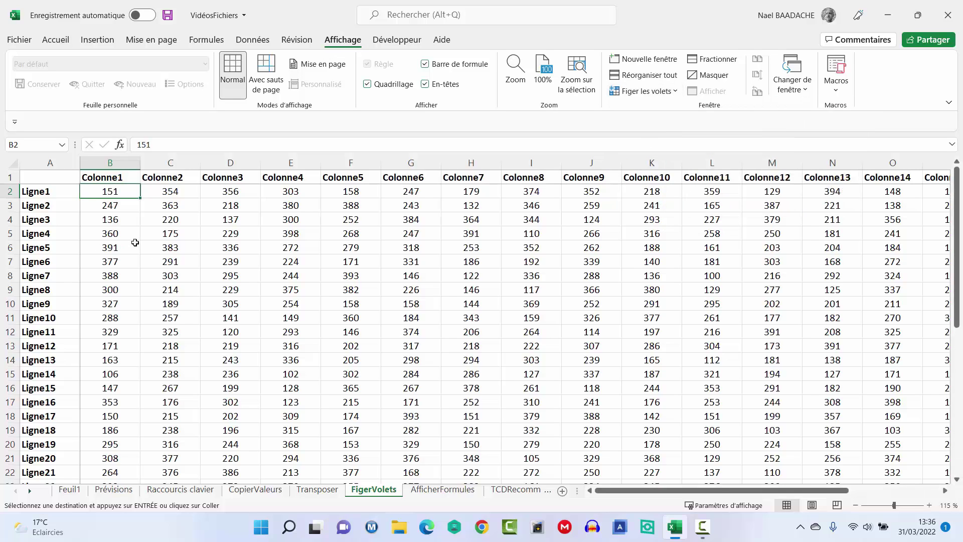
Step: Scroll to test the frozen panes, then choose Libérer les volets
scroll(135, 242, down, 2)
scroll(135, 242, down, 4)
scroll(135, 243, up, 2)
scroll(135, 242, up, 3)
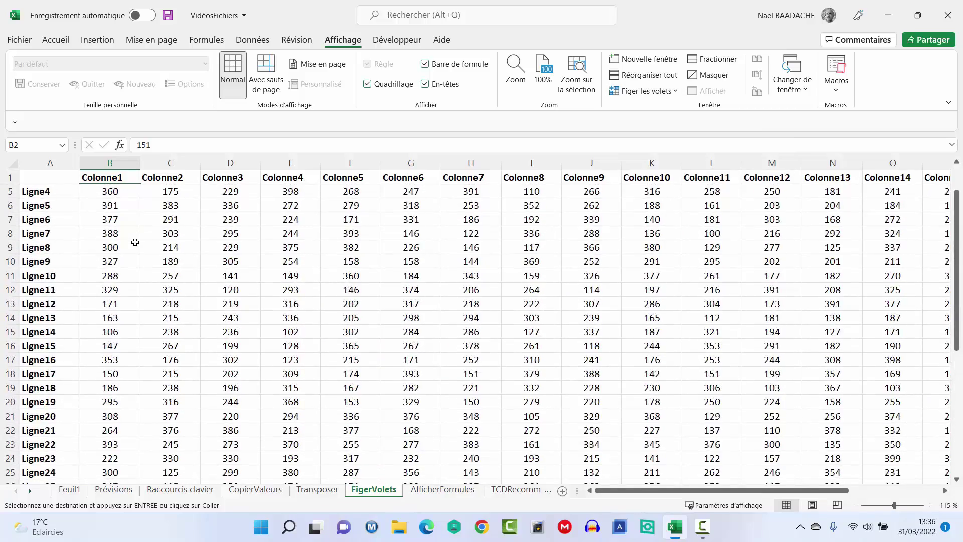
scroll(135, 243, down, 5)
scroll(135, 243, up, 5)
scroll(135, 242, up, 2)
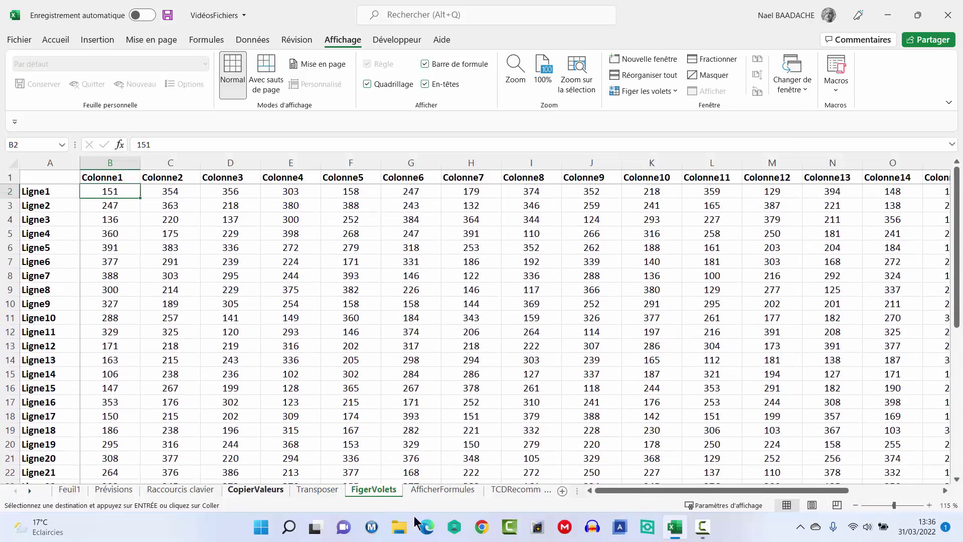
mouse_move(638, 489)
mouse_down()
mouse_move(697, 490)
mouse_move(598, 493)
mouse_up()
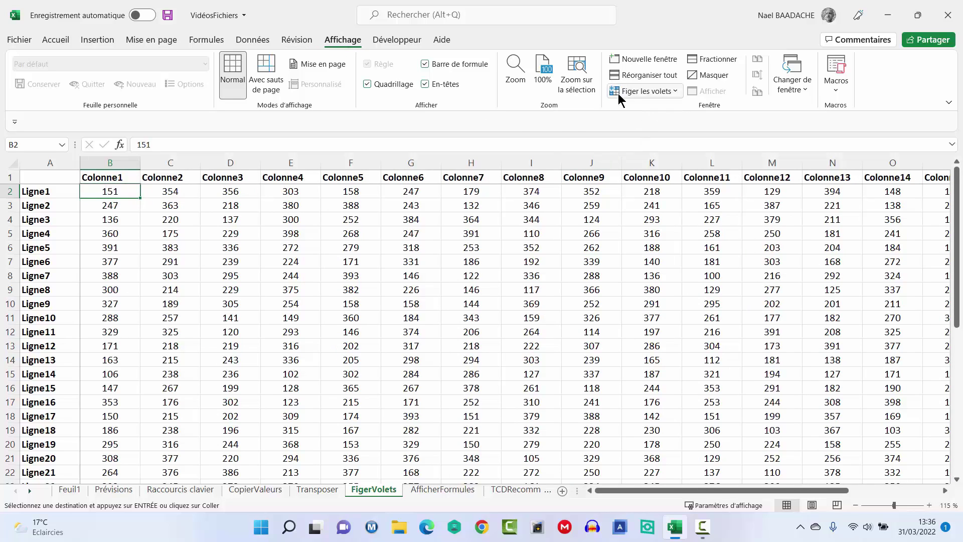
click(679, 90)
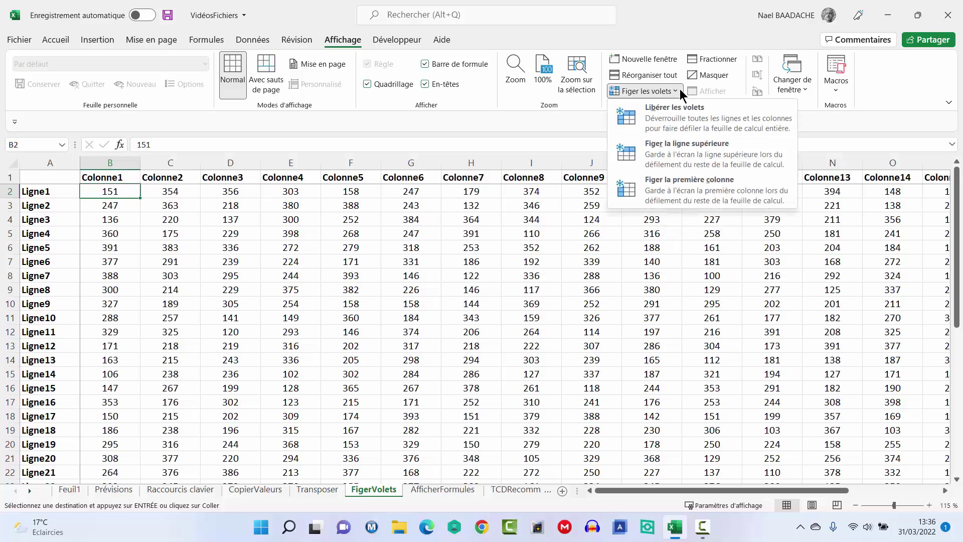
click(670, 118)
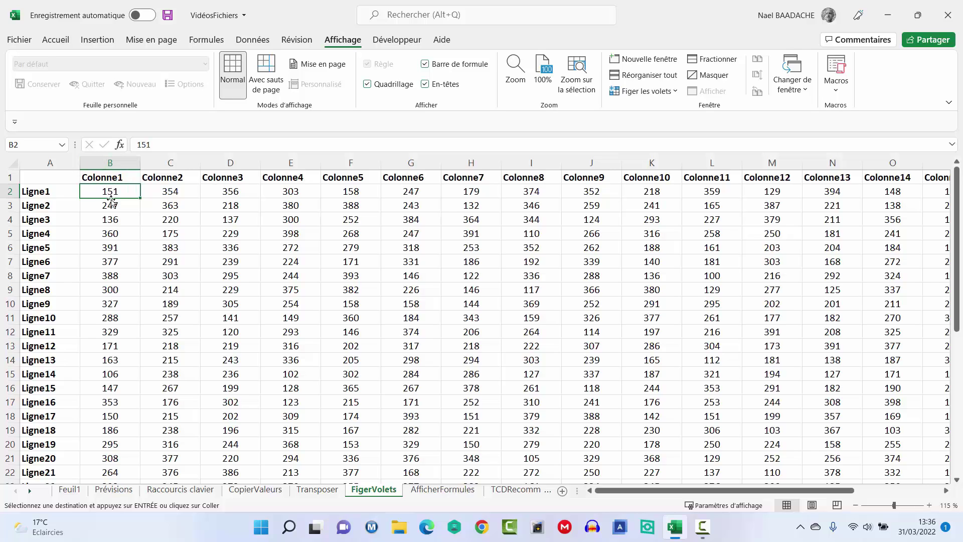
Step: Freeze the top row with Figer la ligne supérieure and scroll to test it
click(674, 94)
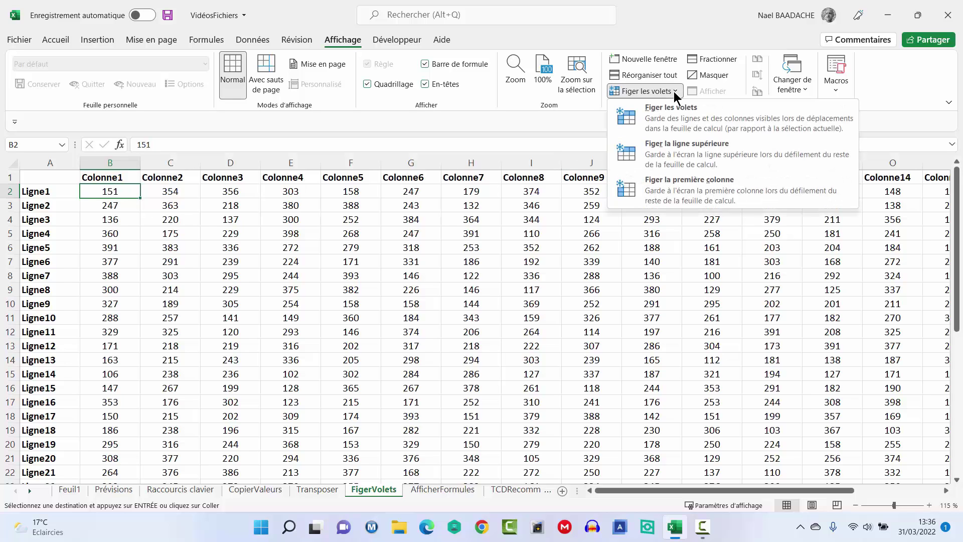
click(667, 150)
scroll(215, 242, down, 2)
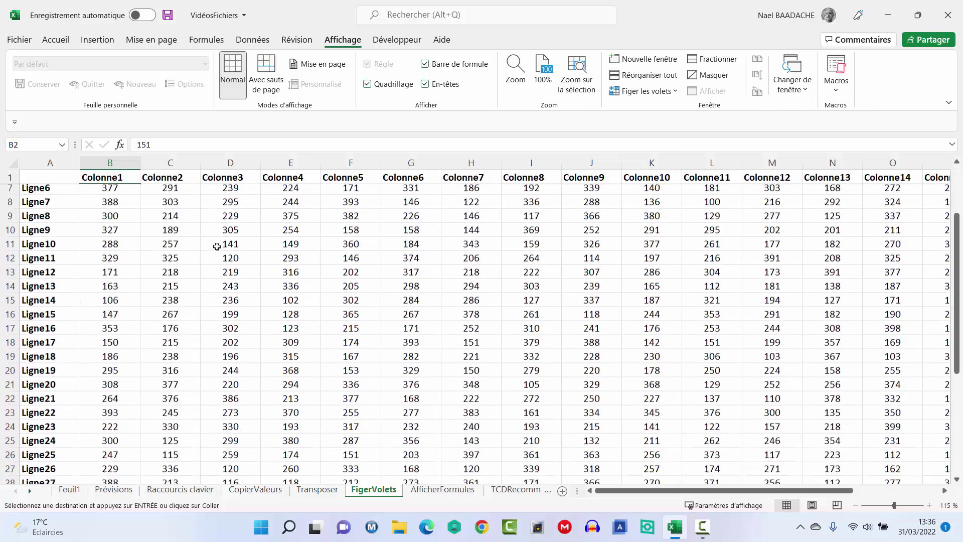
scroll(216, 241, down, 3)
scroll(216, 242, up, 5)
scroll(217, 243, down, 3)
scroll(217, 243, up, 3)
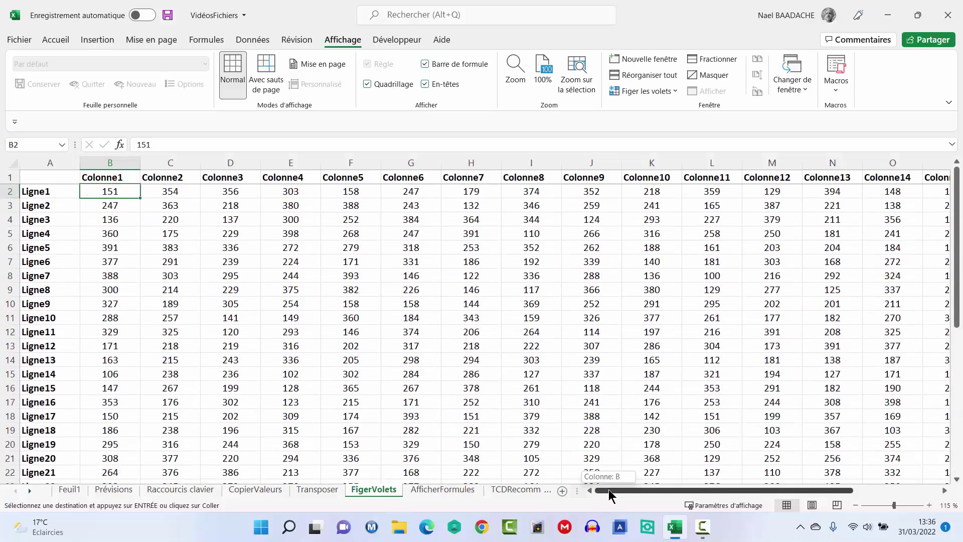
drag(610, 489, 610, 489)
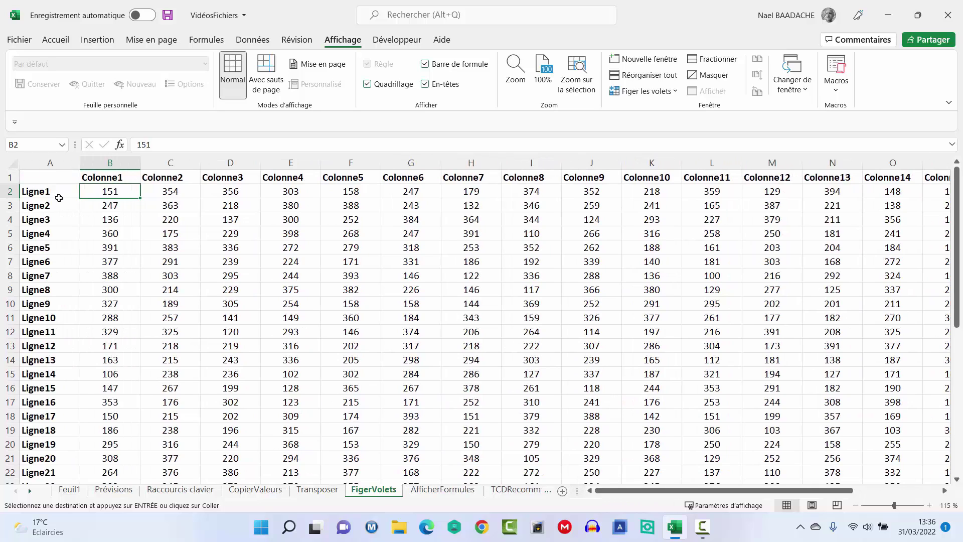
Step: Unfreeze the panes, then freeze the first column and scroll to check it
click(677, 96)
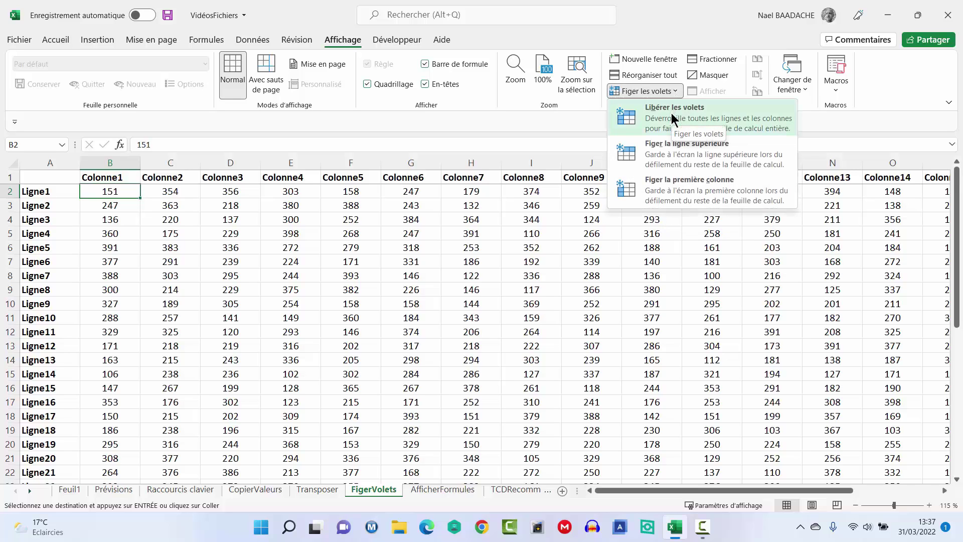
click(671, 113)
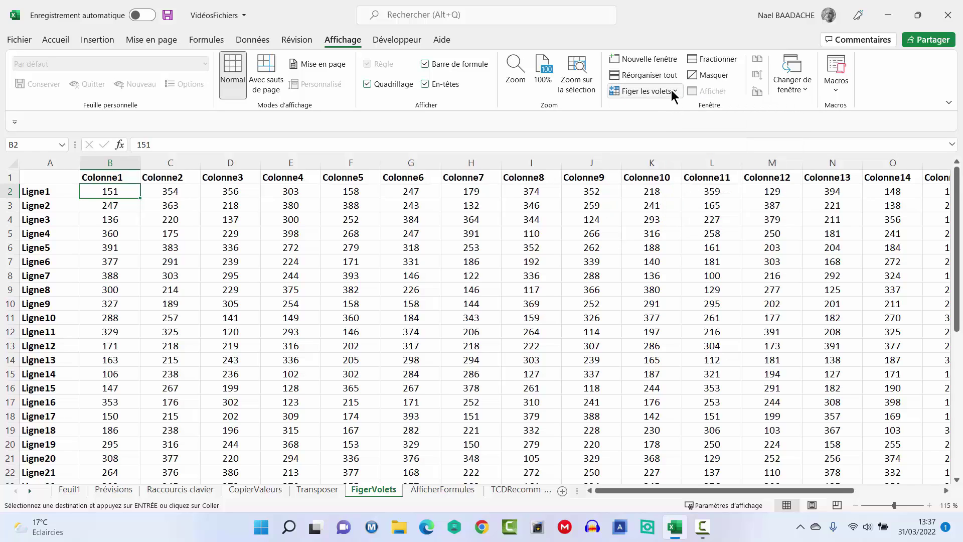
click(674, 93)
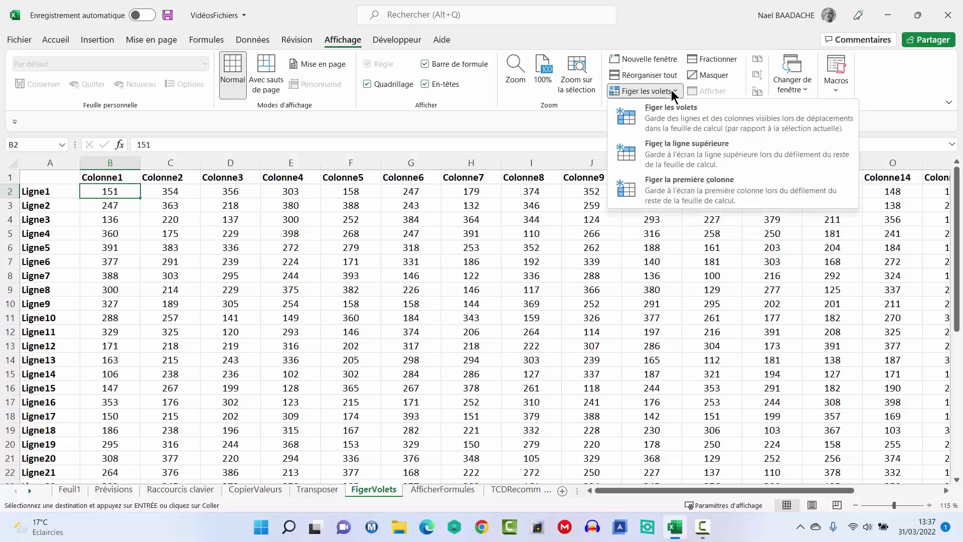
click(665, 191)
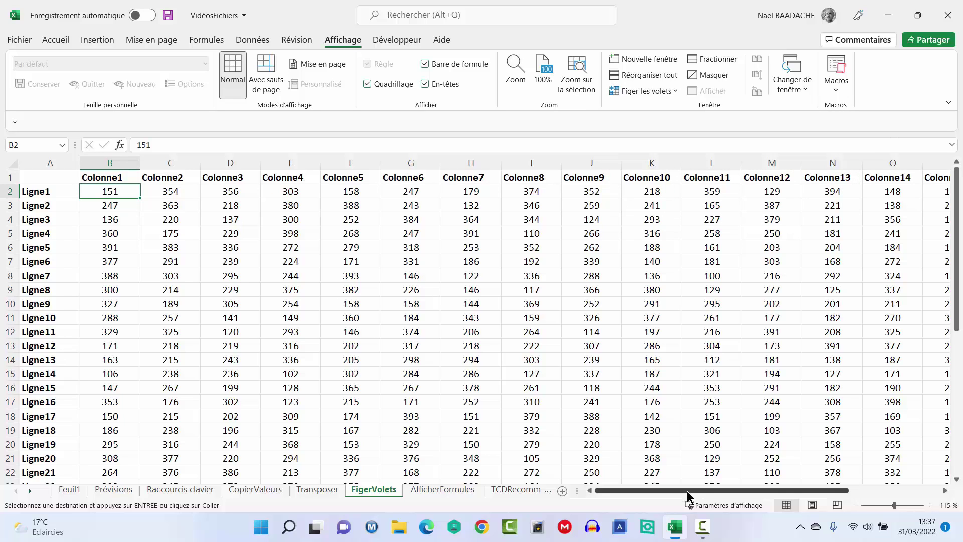
mouse_move(687, 491)
mouse_down()
mouse_move(742, 486)
mouse_move(629, 488)
mouse_up()
scroll(260, 300, down, 1)
scroll(260, 300, down, 3)
scroll(260, 300, up, 4)
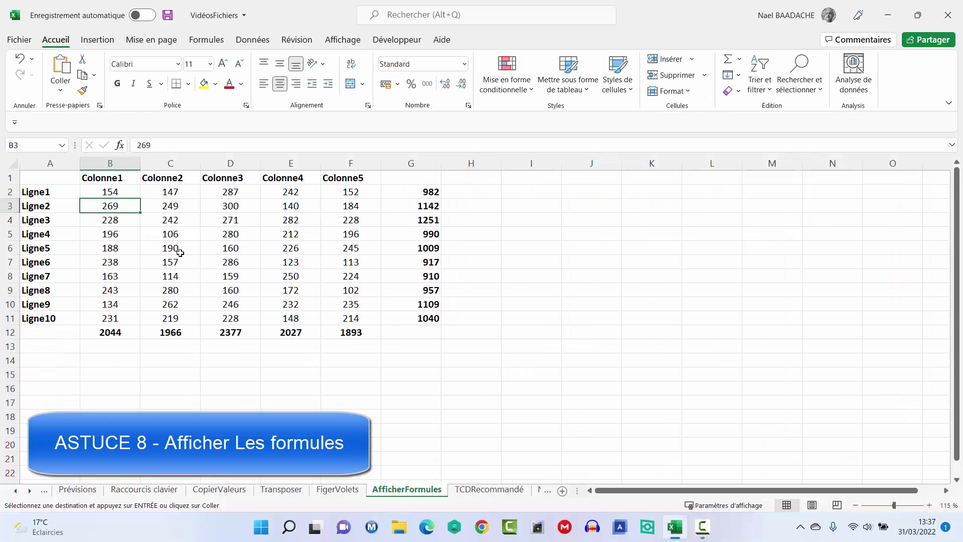
Step: Inspect the SOMME column-total formulas in B12 through E12
click(113, 336)
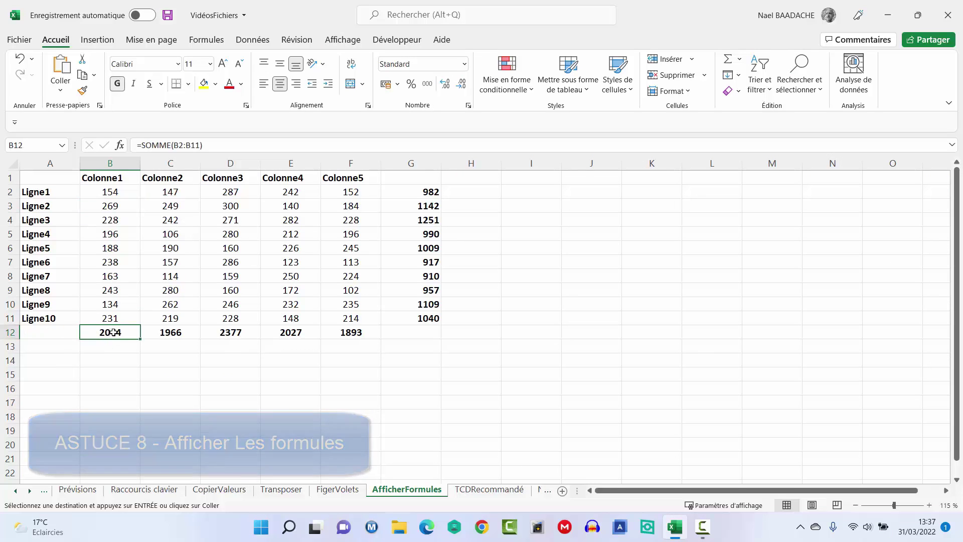
click(179, 335)
click(236, 333)
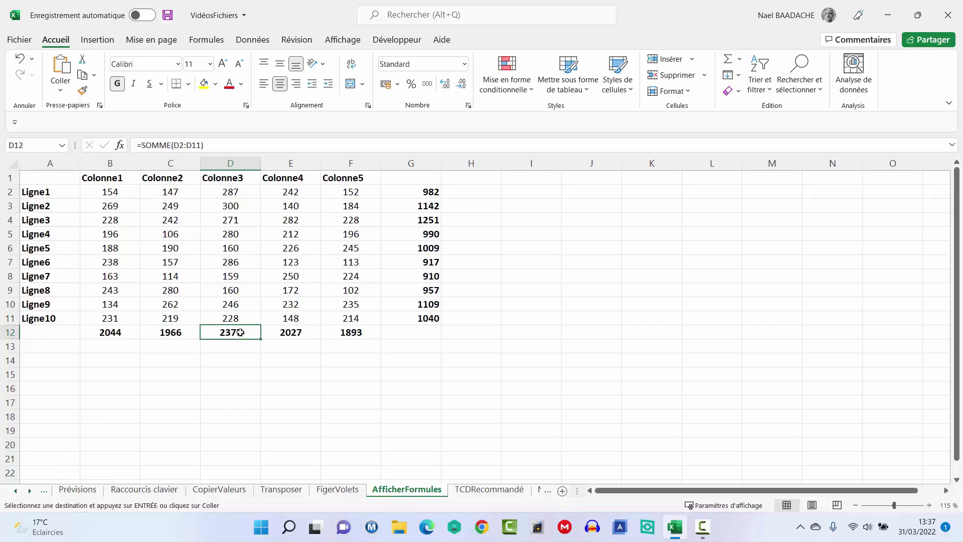
click(273, 331)
Step: Check the row-total formulas in G2, G3 and G7, then cancel the copy and select C5
click(428, 192)
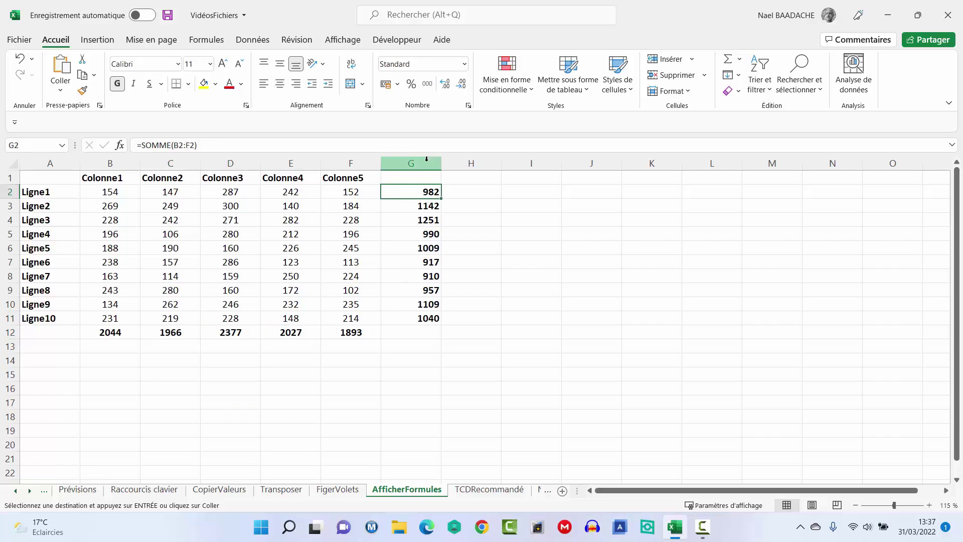
click(422, 208)
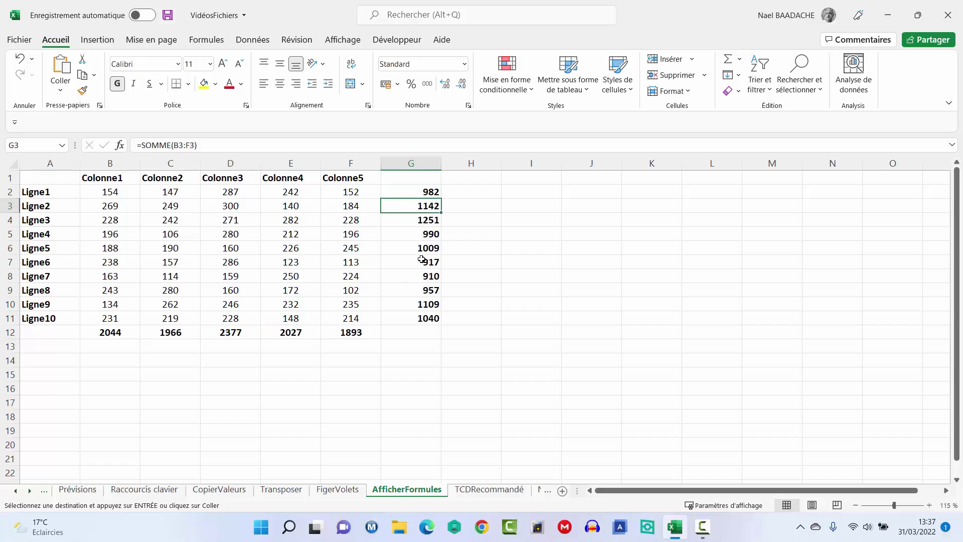
click(421, 262)
click(424, 191)
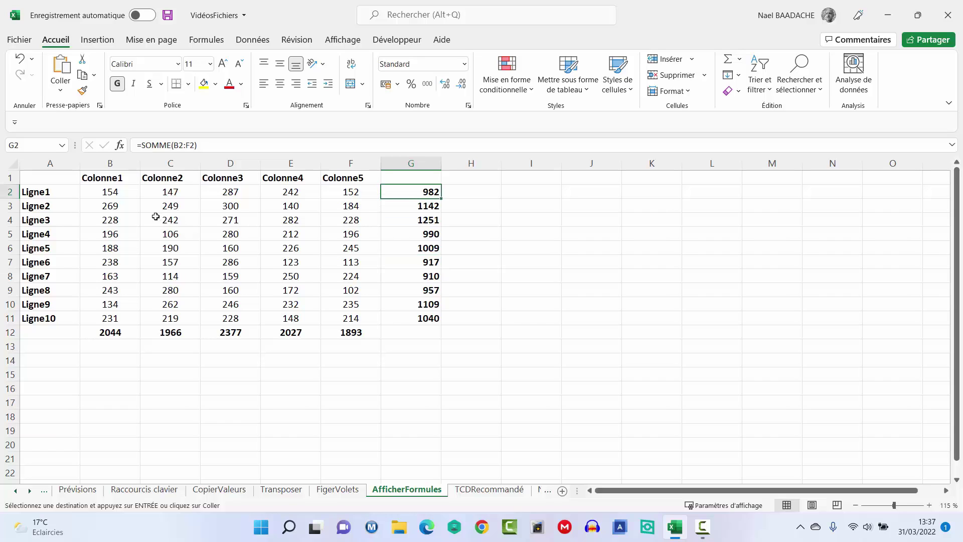
key(Escape)
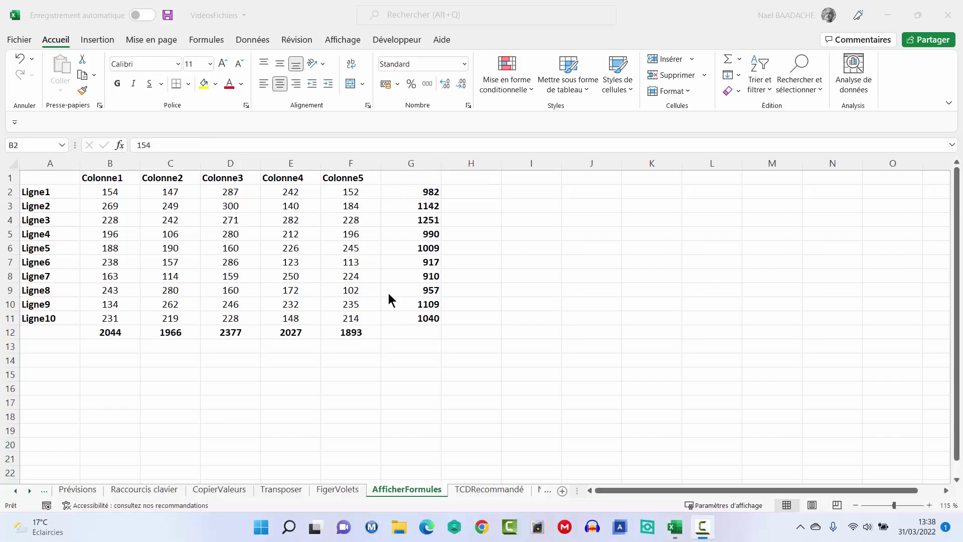
click(173, 228)
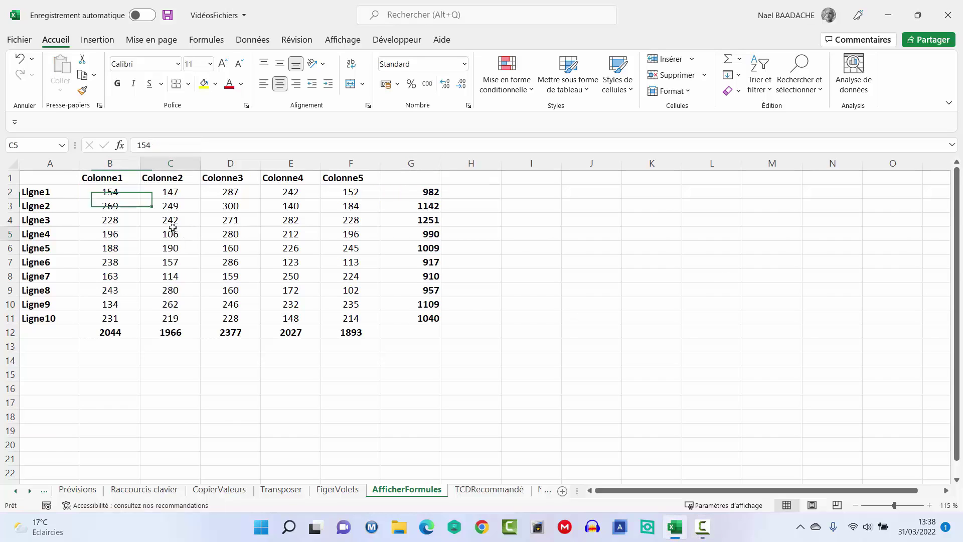
click(202, 40)
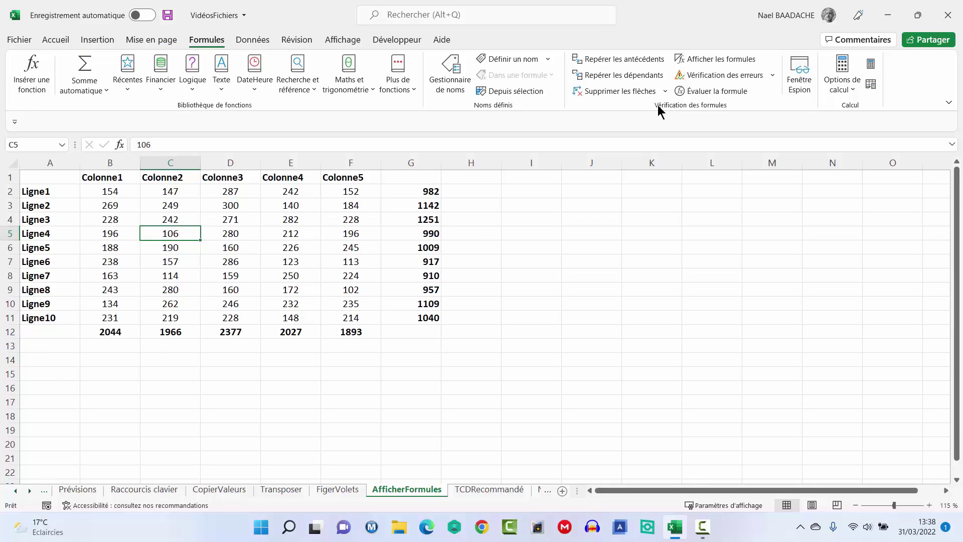
click(720, 60)
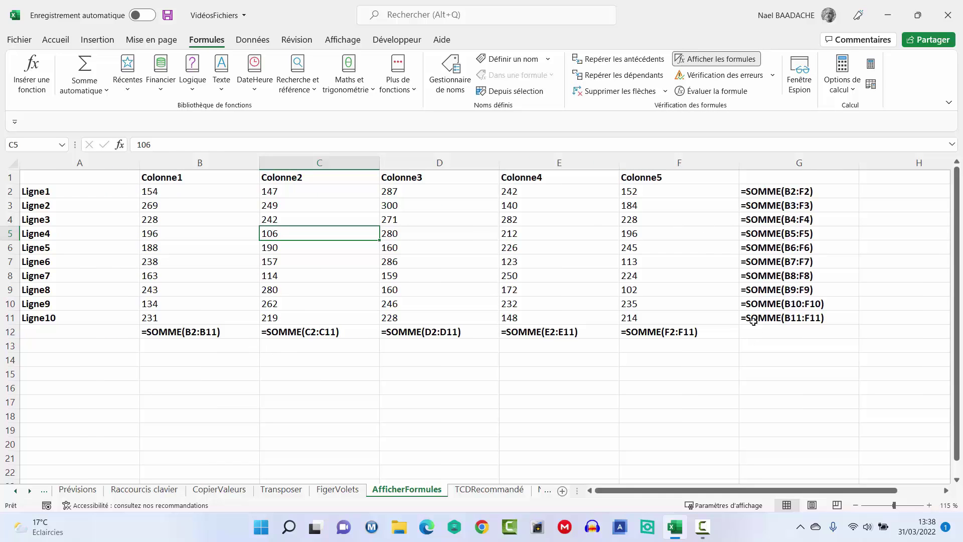
click(703, 60)
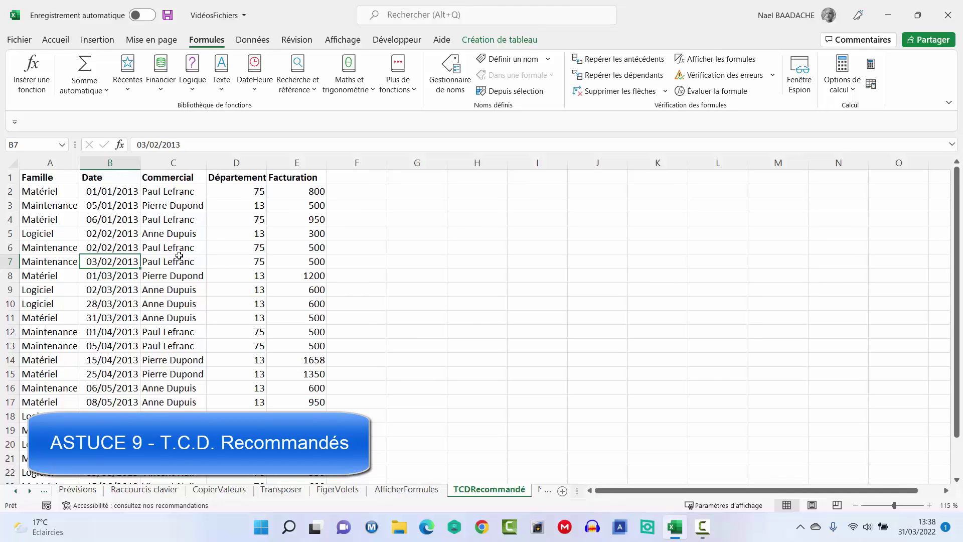
Step: Return to Excel, select a cell in the TCDRecommandé sales data and show the Insertion commands
key(alt+Tab)
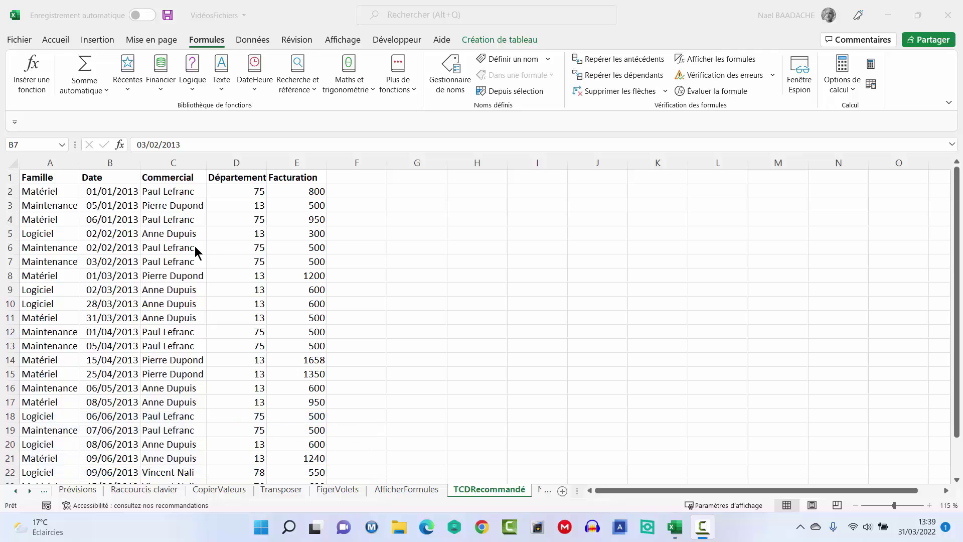
key(alt+Tab)
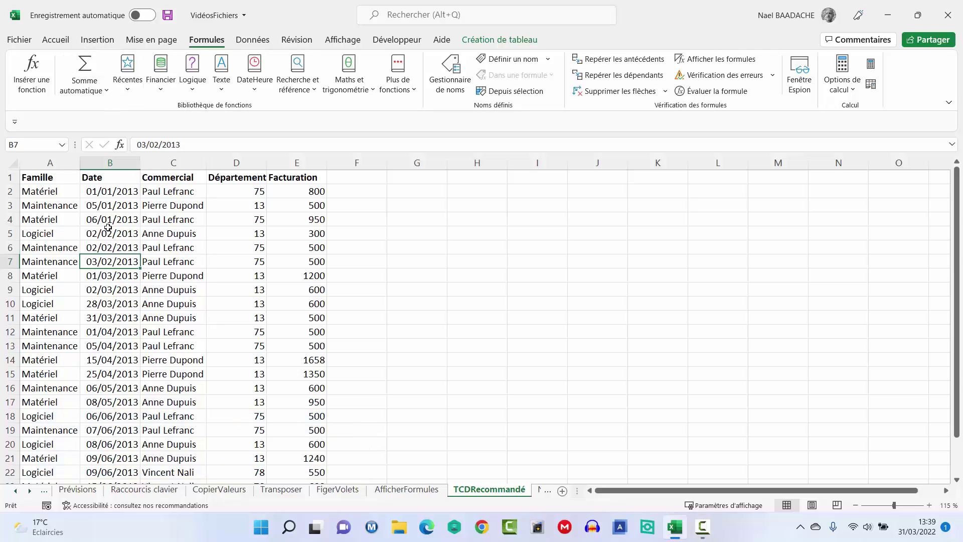
click(108, 228)
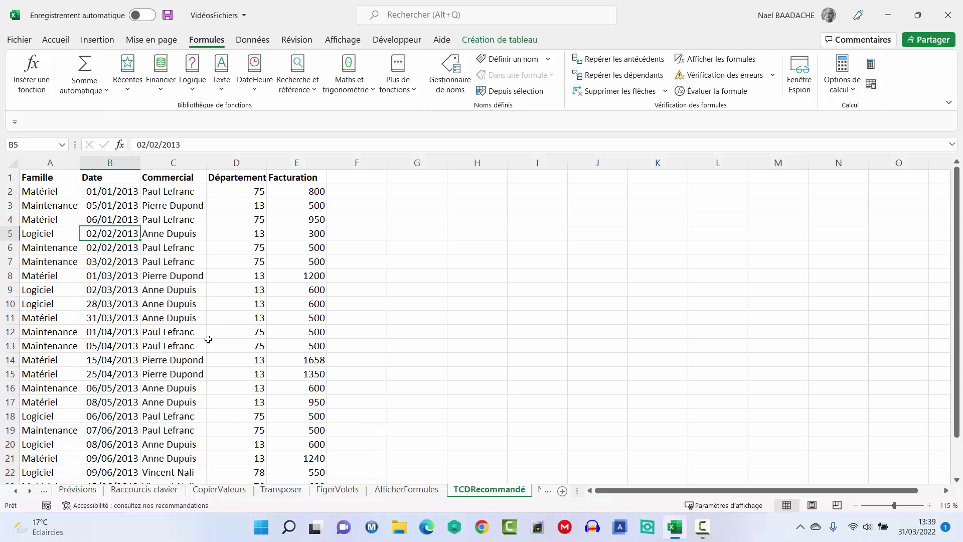
click(101, 39)
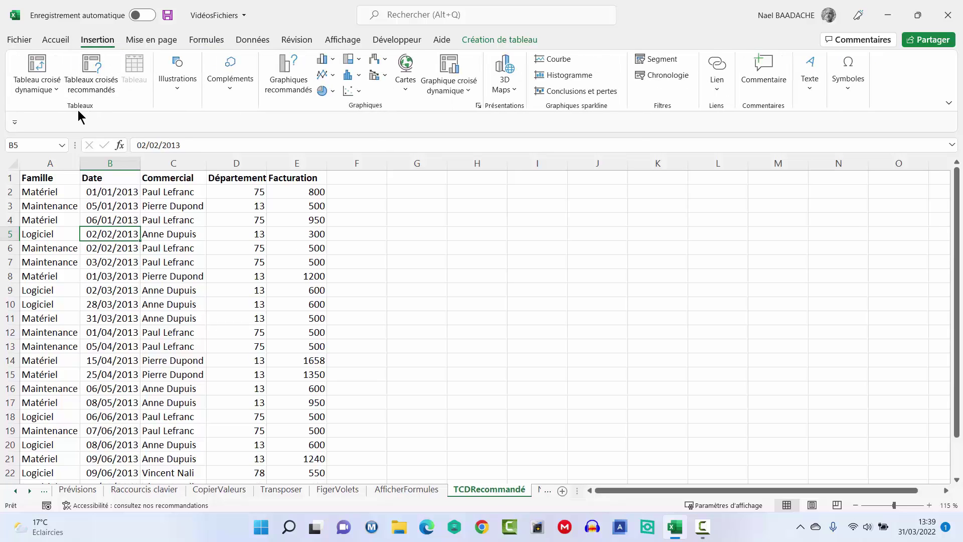
Step: Compare the recommended pivot tables and insert 'Somme de Département par Famille' on a new sheet
click(91, 70)
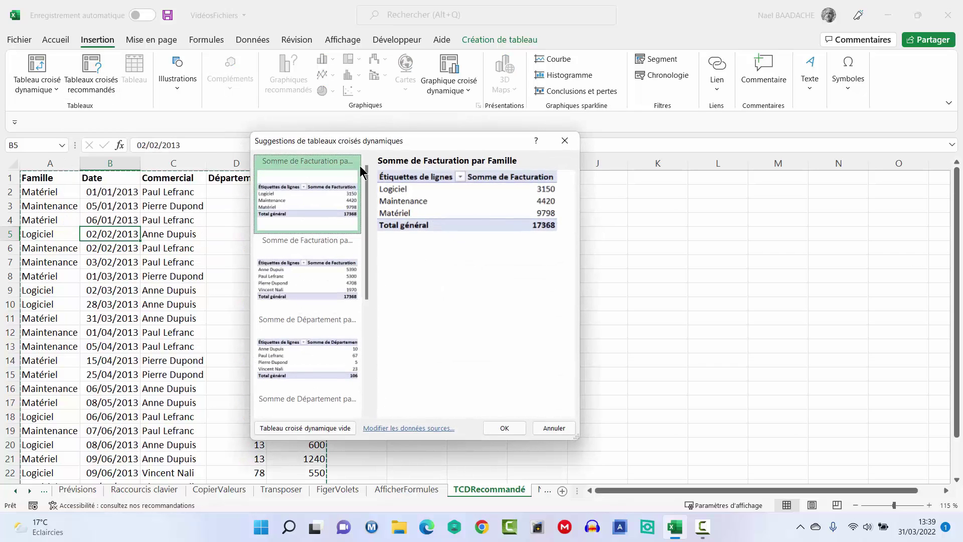
drag(381, 141, 500, 139)
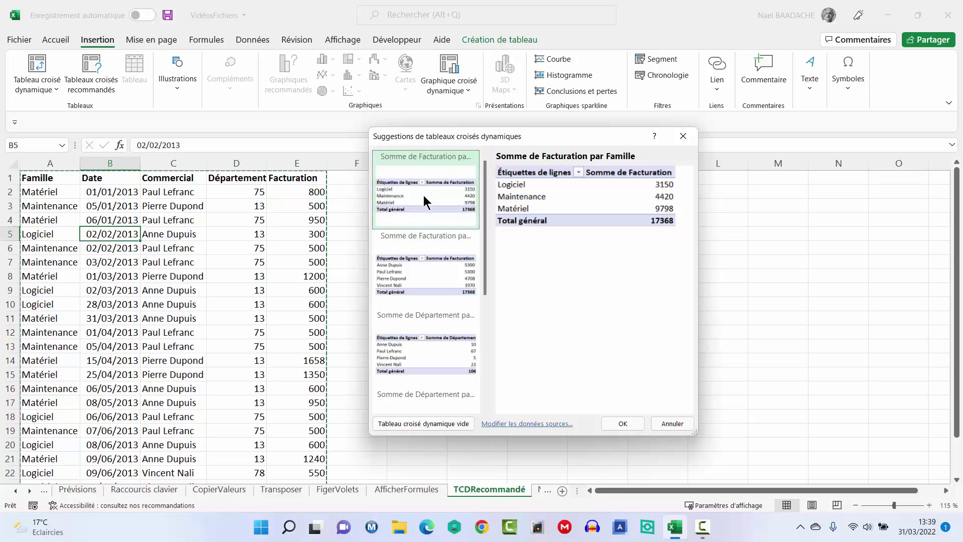
click(413, 279)
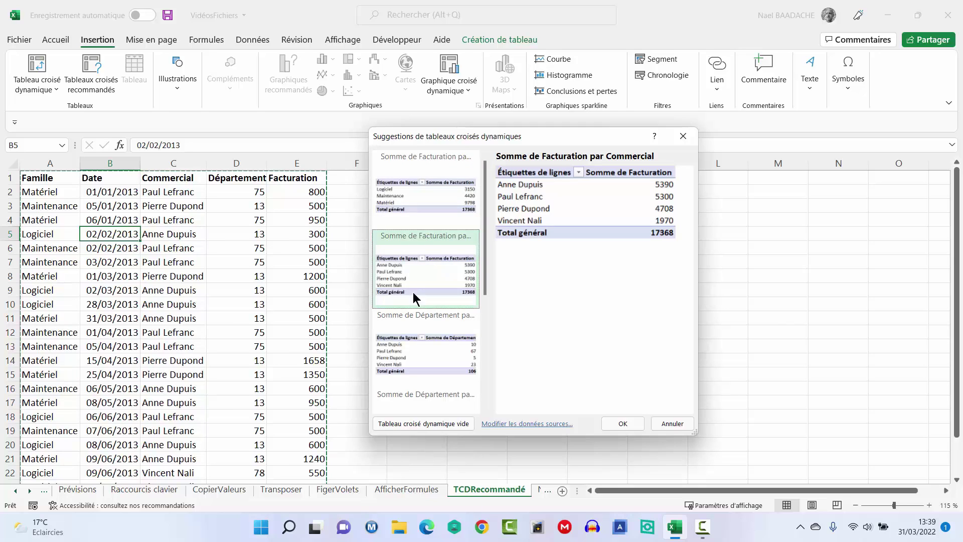
click(413, 347)
drag(484, 281, 481, 324)
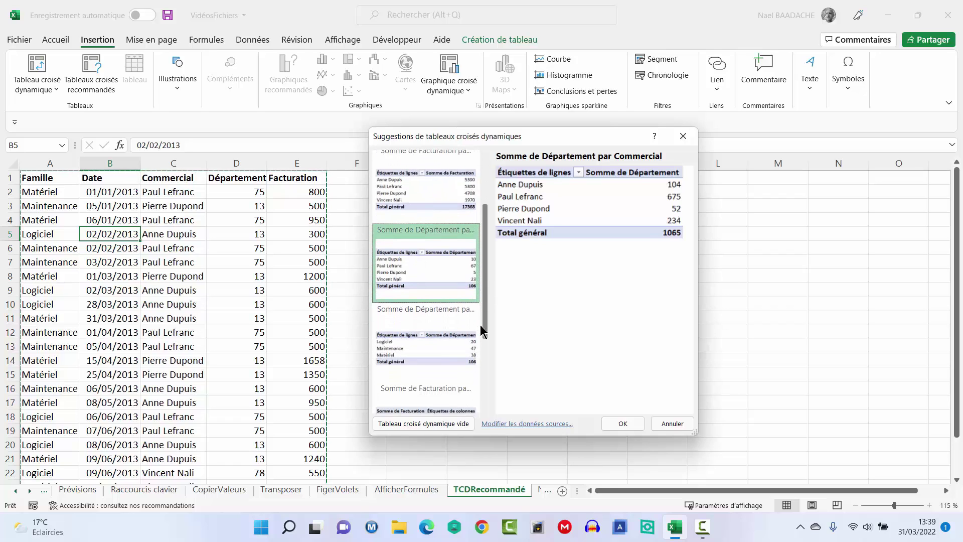
click(439, 349)
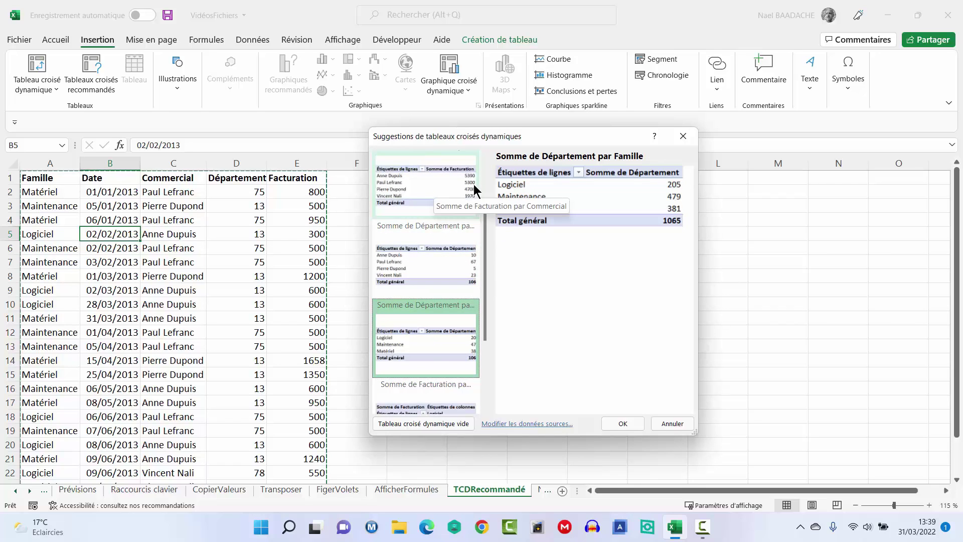
click(623, 424)
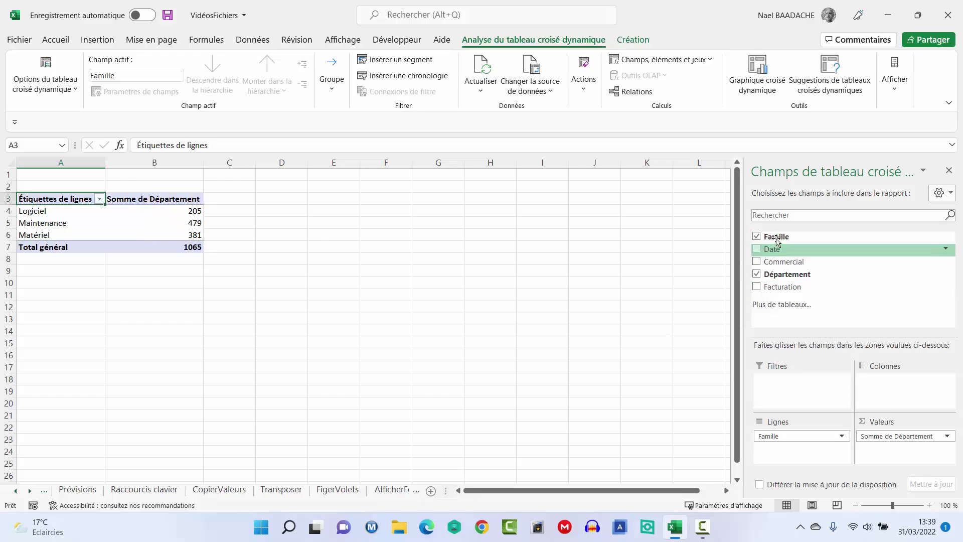
Step: Add the Date field to the pivot table from the PivotTable Fields pane
click(757, 249)
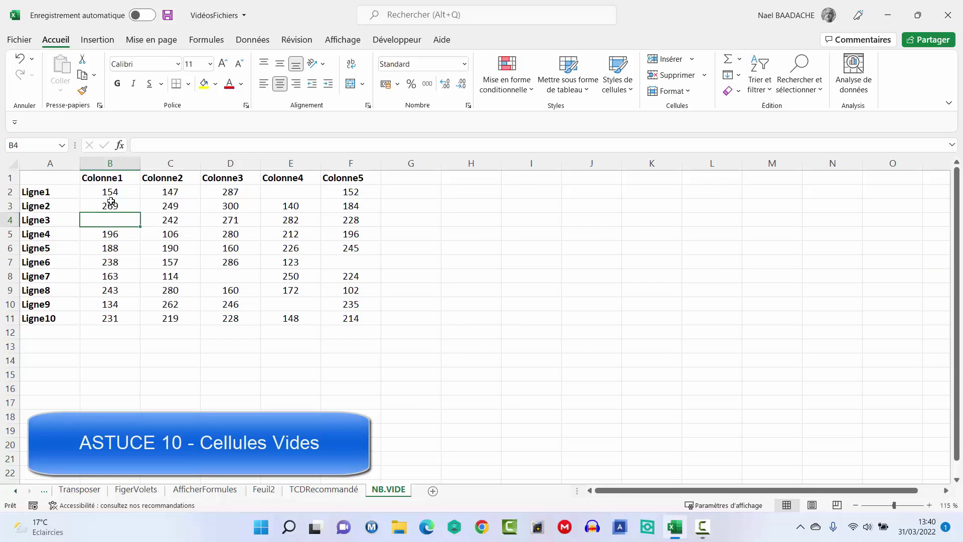
click(231, 275)
click(351, 263)
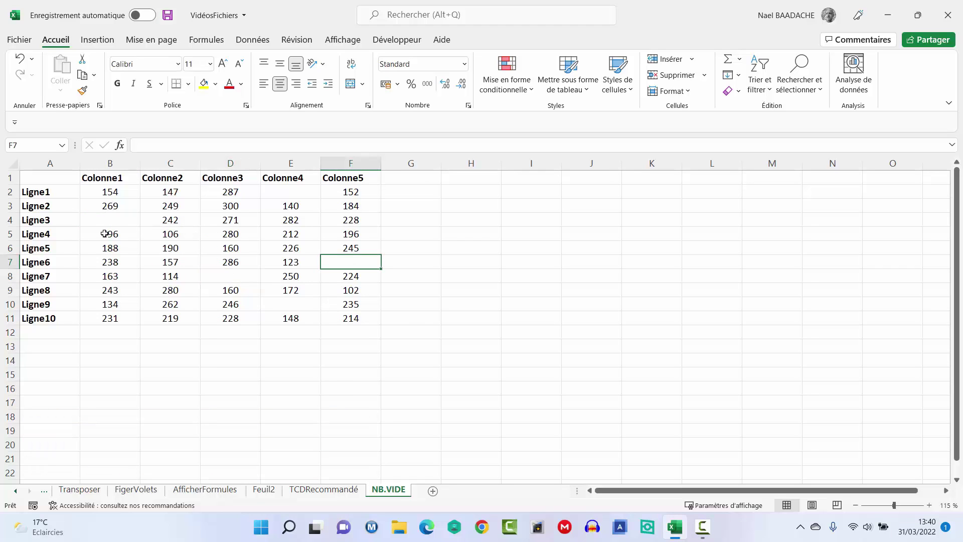
drag(98, 193, 309, 194)
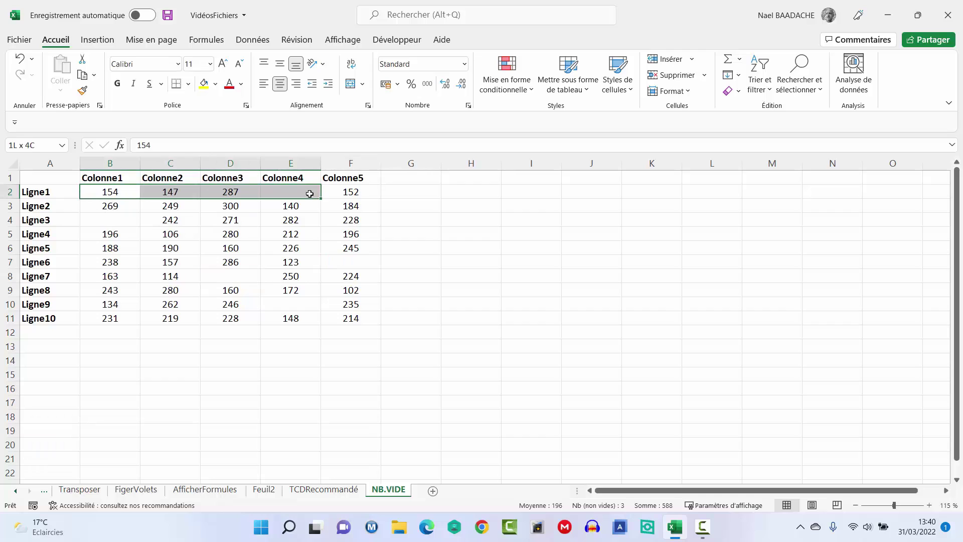
click(489, 204)
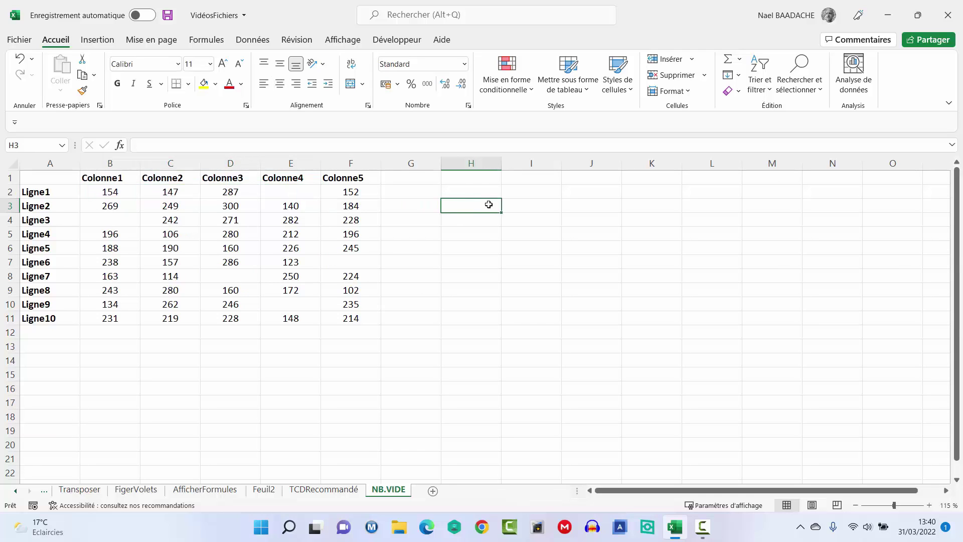
Step: Enter =NB.VIDE(B2:F11) in H3 to count the blank cells, returning 5
text(=)
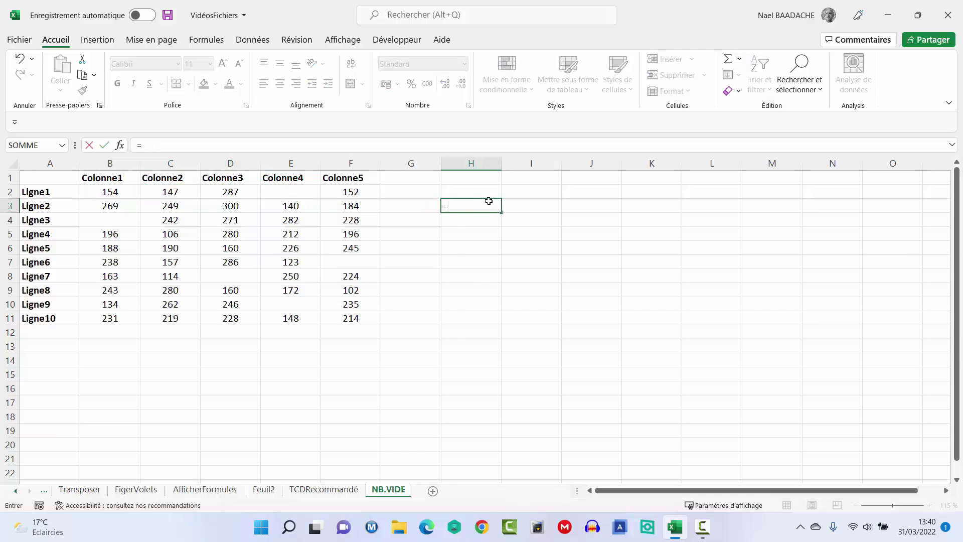
text(NB.VIDE)
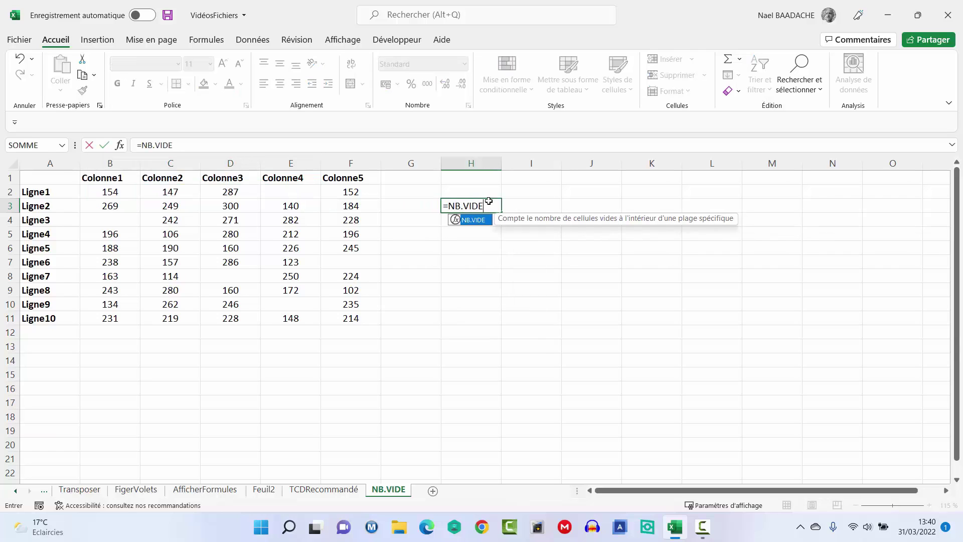
text(()
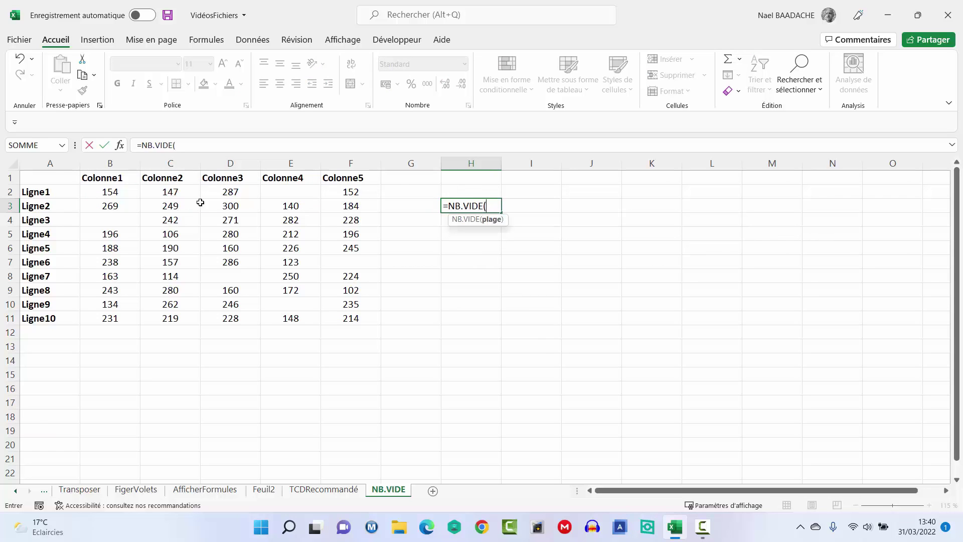
mouse_move(105, 192)
mouse_down()
mouse_move(287, 196)
mouse_move(339, 324)
mouse_up()
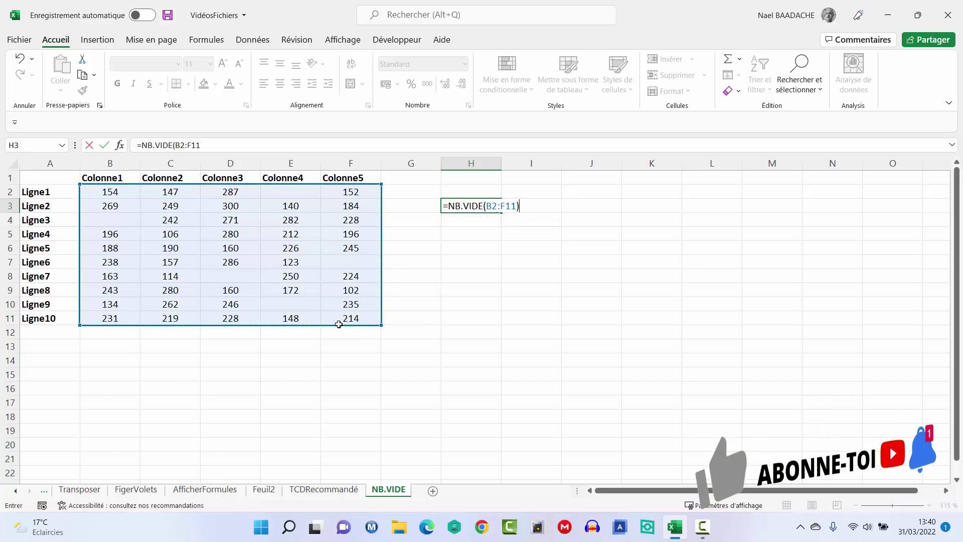
key(Return)
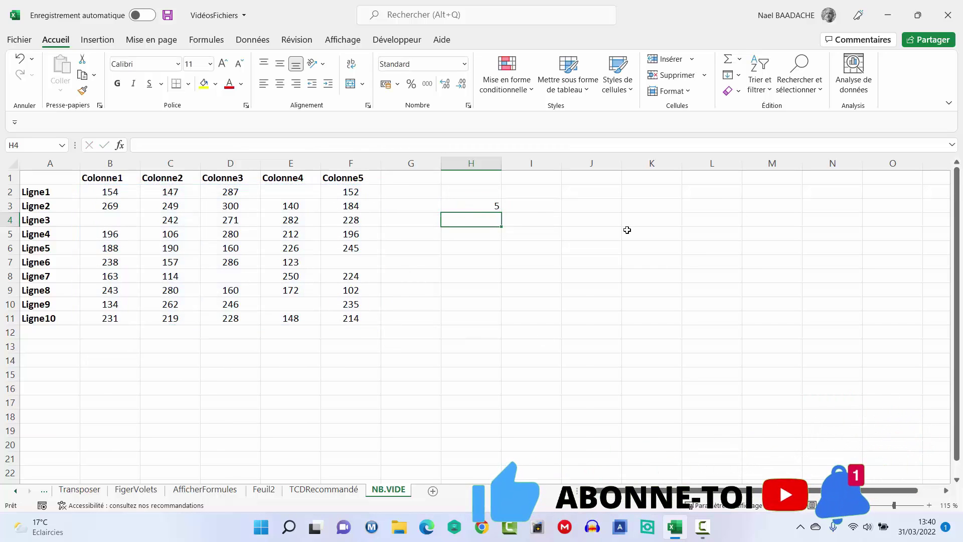
Step: Review H3's formula against the B2:F11 range and point out the empty cell B4
click(475, 207)
drag(126, 193, 351, 318)
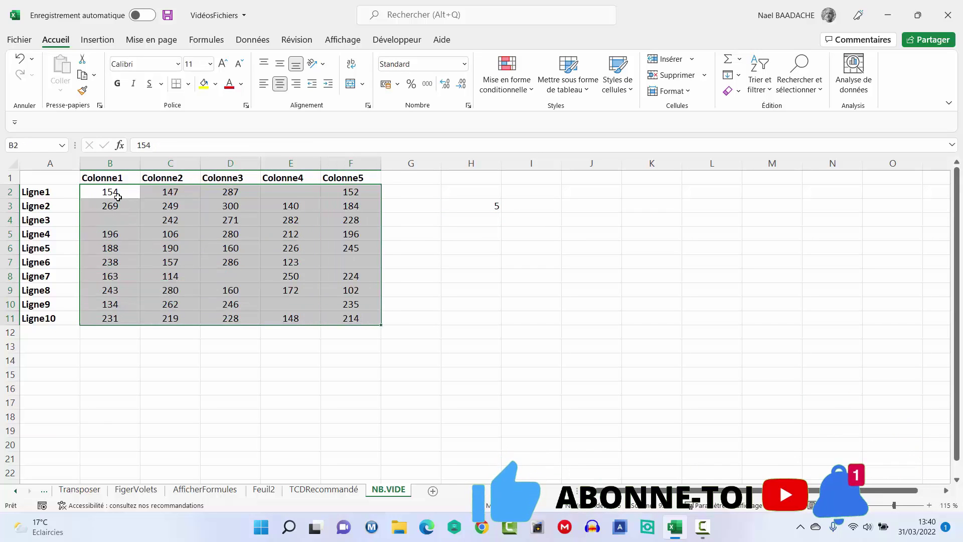
click(122, 222)
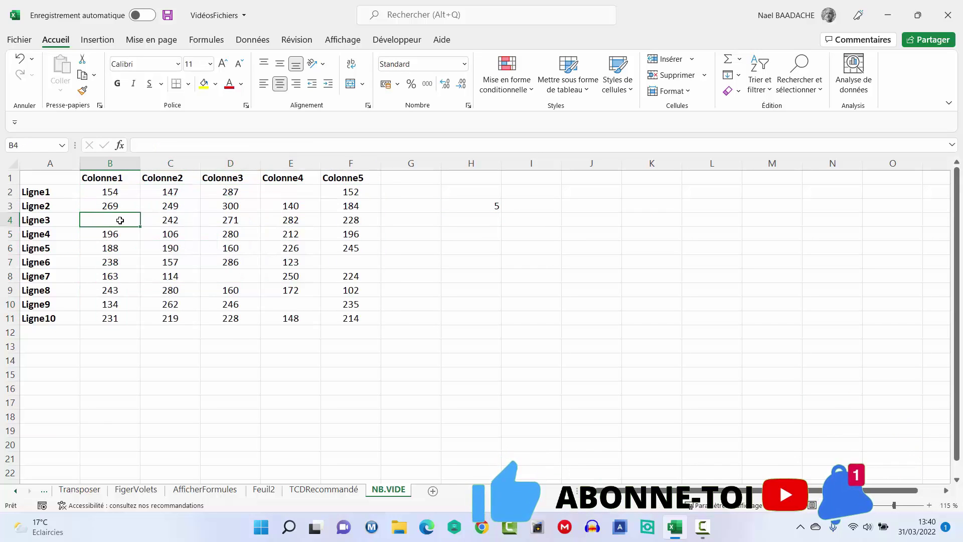
Step: Enter =NBVAL(B2:F11) in H4 to count the filled cells, returning 45
click(460, 221)
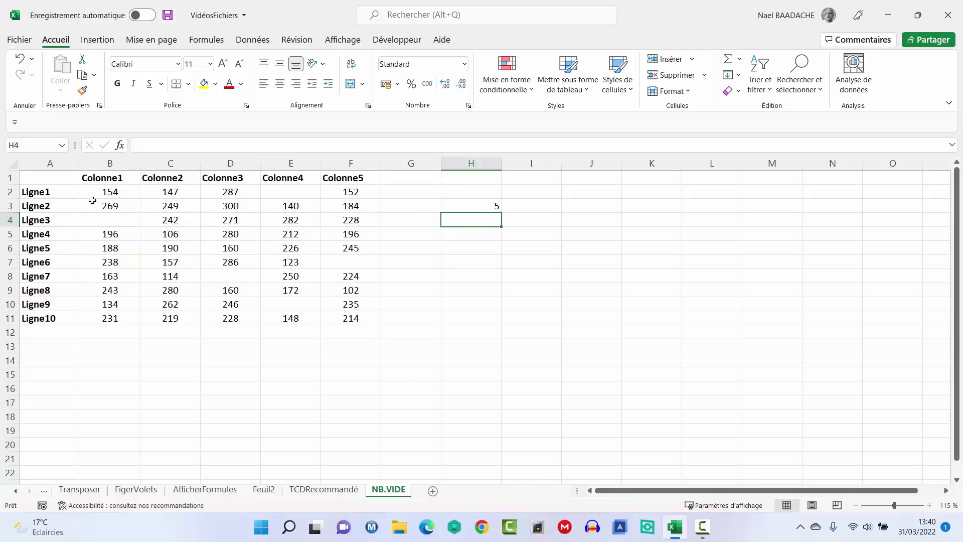
text(=NBV)
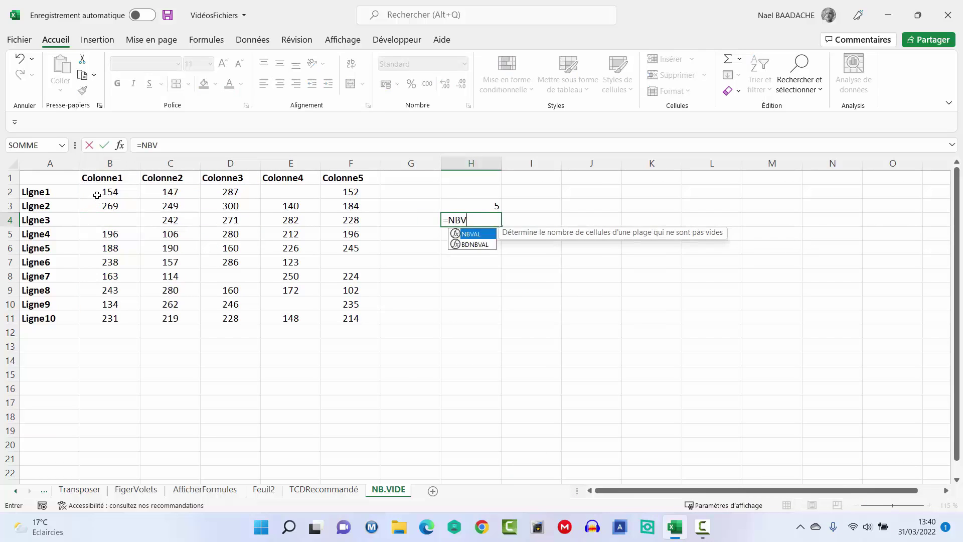
double_click(481, 234)
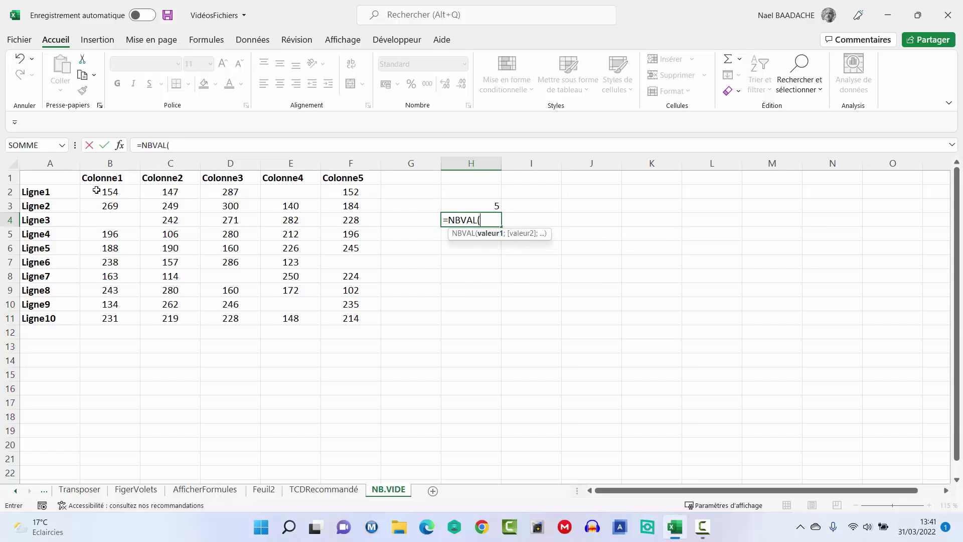
drag(95, 193, 334, 274)
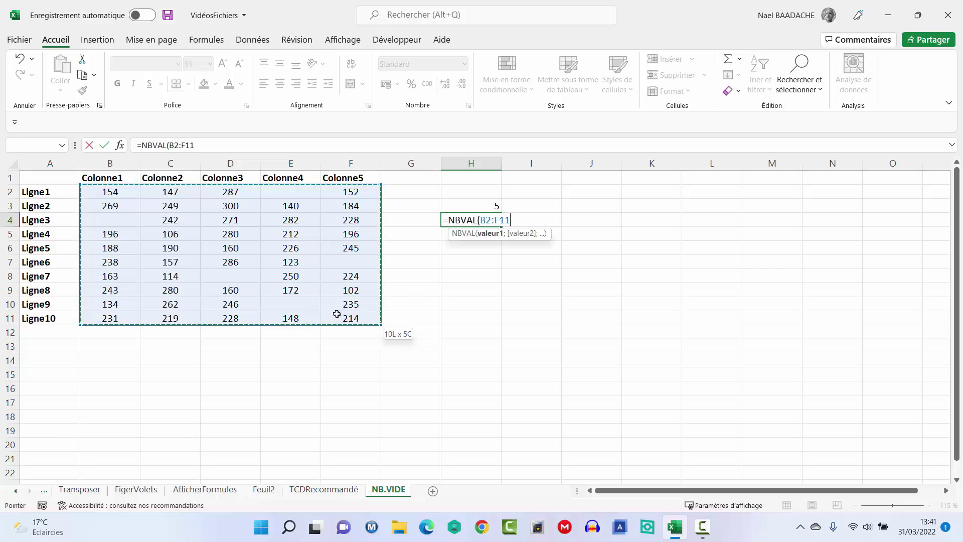
drag(336, 315, 337, 314)
text(°)
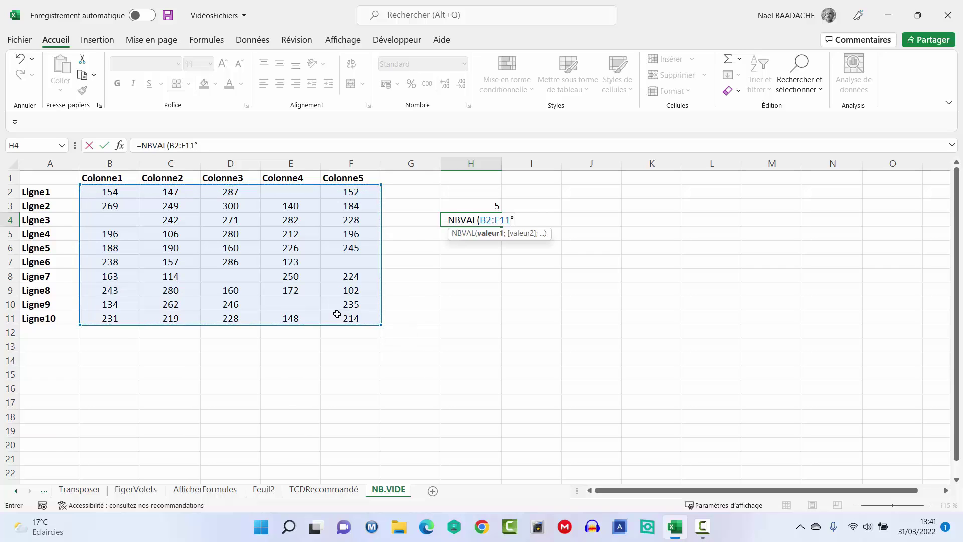
key(BackSpace)
text())
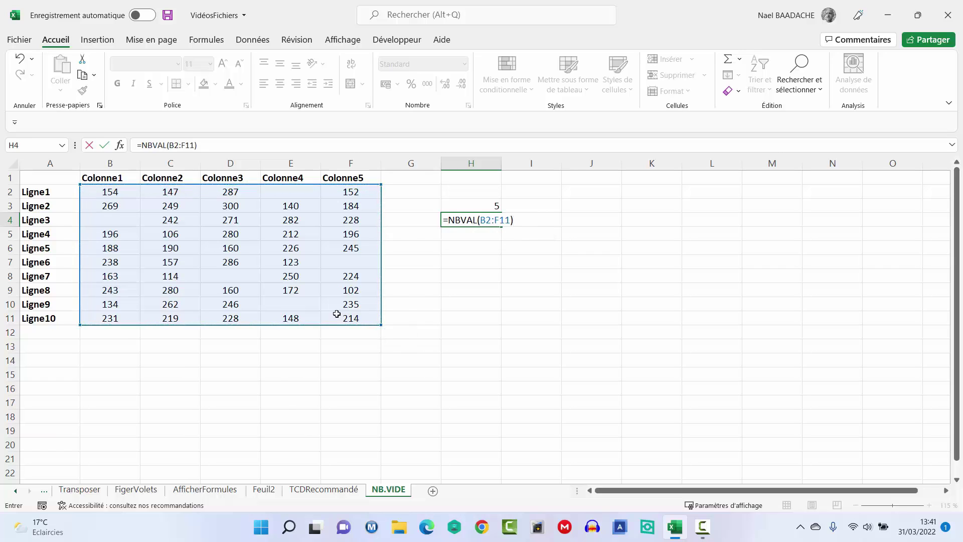
key(Return)
Step: Review H4's NBVAL formula alongside the highlighted data grid
click(495, 220)
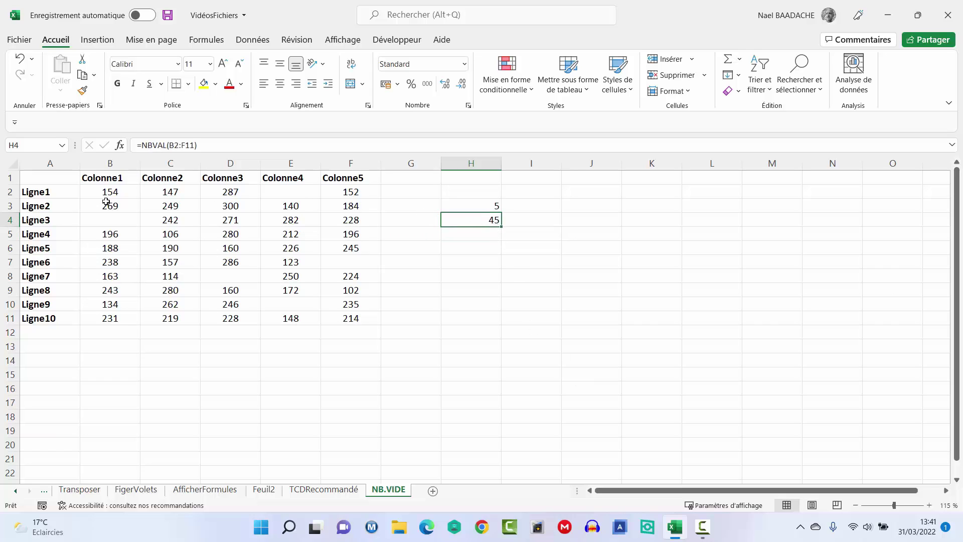
mouse_move(101, 194)
mouse_down()
mouse_move(301, 224)
mouse_move(325, 315)
mouse_up()
click(501, 225)
click(170, 234)
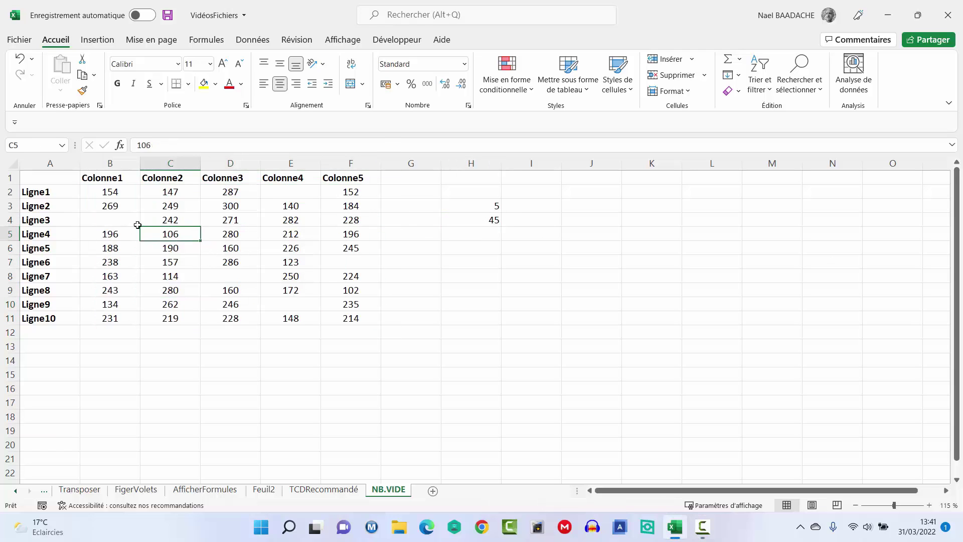